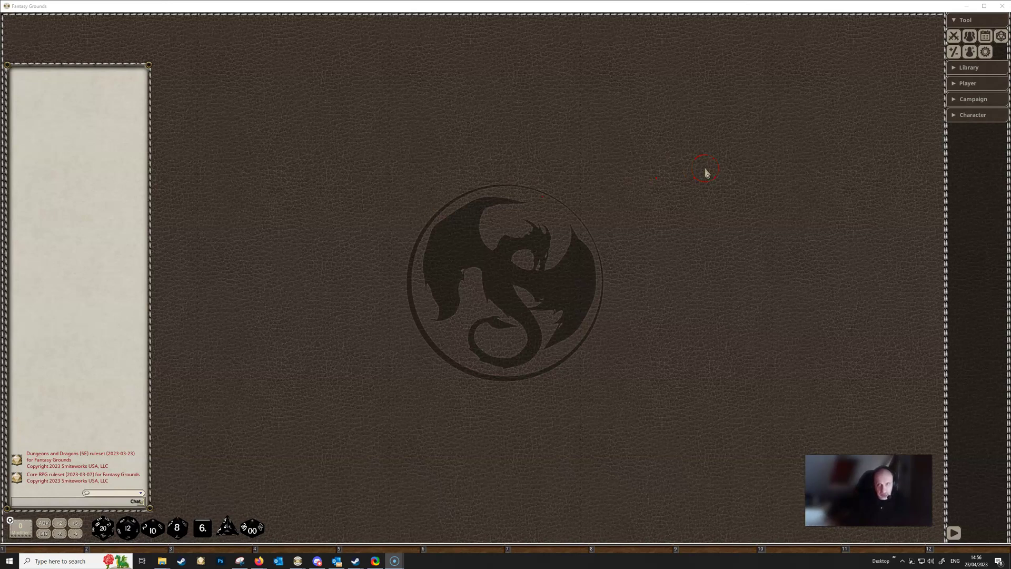
# Load the D&D Player's Handbook module from the library and close the module windows
pyautogui.click(983, 69)
pyautogui.click(982, 85)
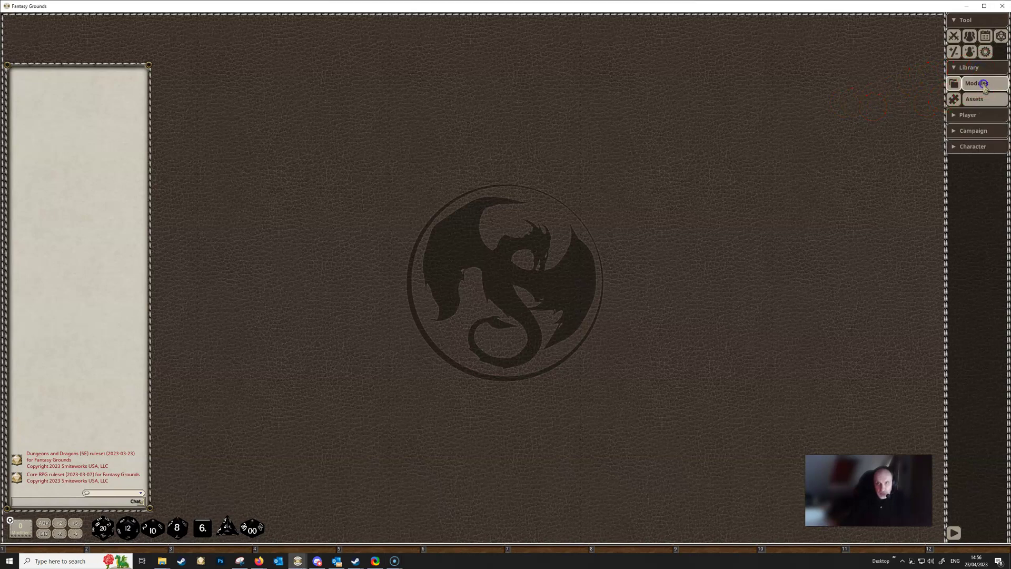
pyautogui.click(396, 358)
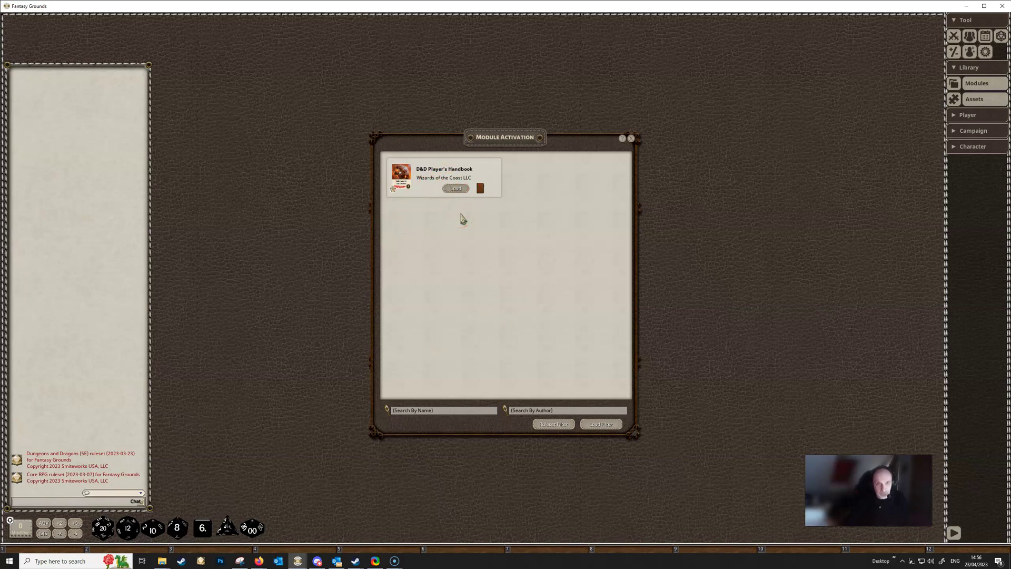
pyautogui.click(442, 192)
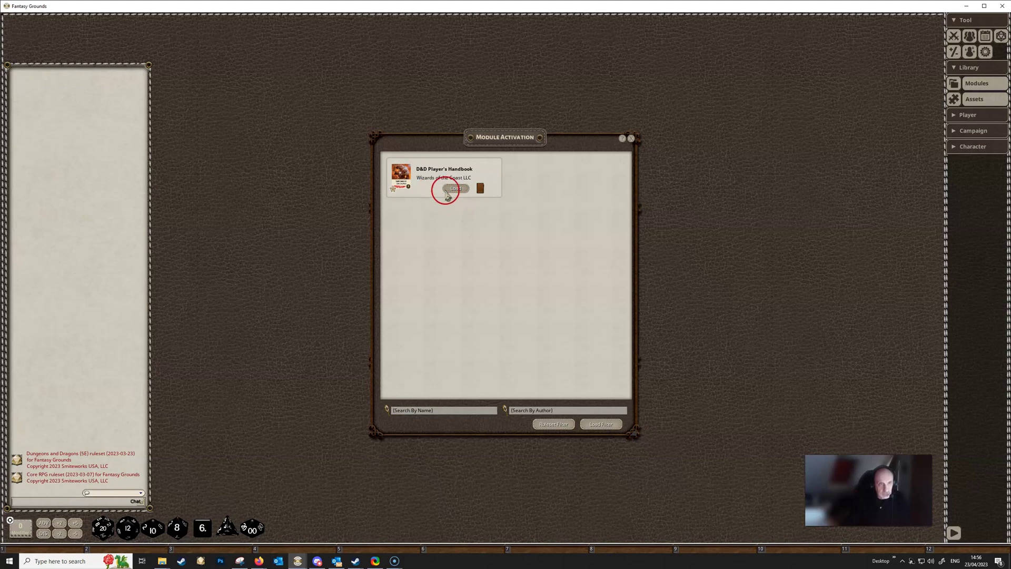
pyautogui.click(457, 250)
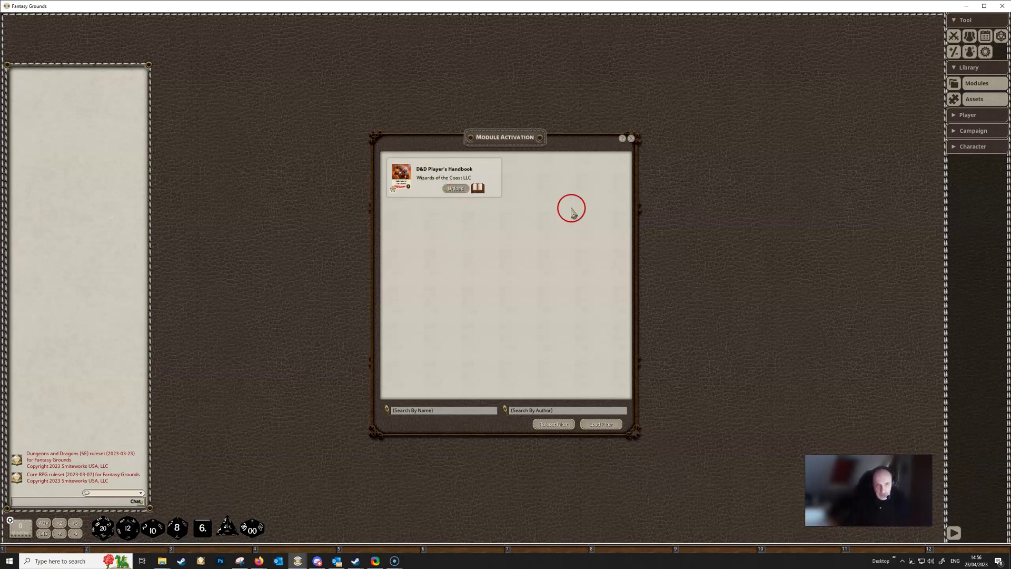
pyautogui.click(631, 139)
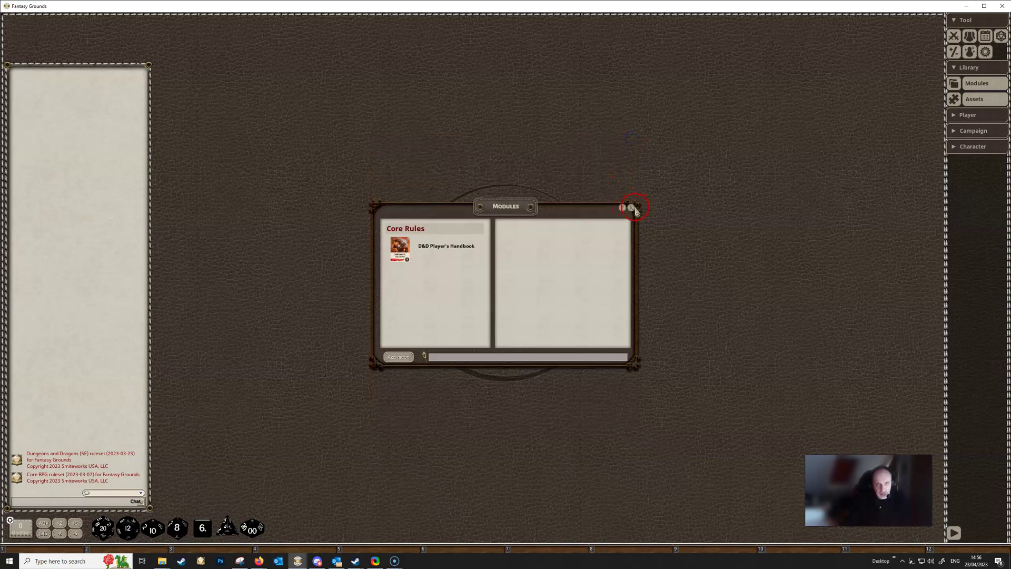
pyautogui.click(634, 207)
# Create a new blank player character and open its character sheet
pyautogui.click(965, 121)
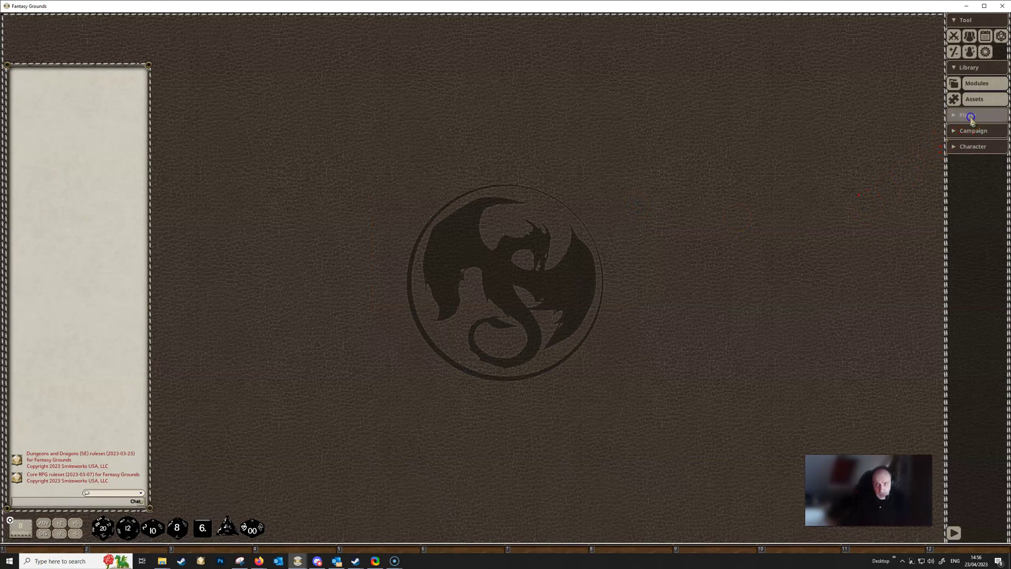
pyautogui.click(978, 133)
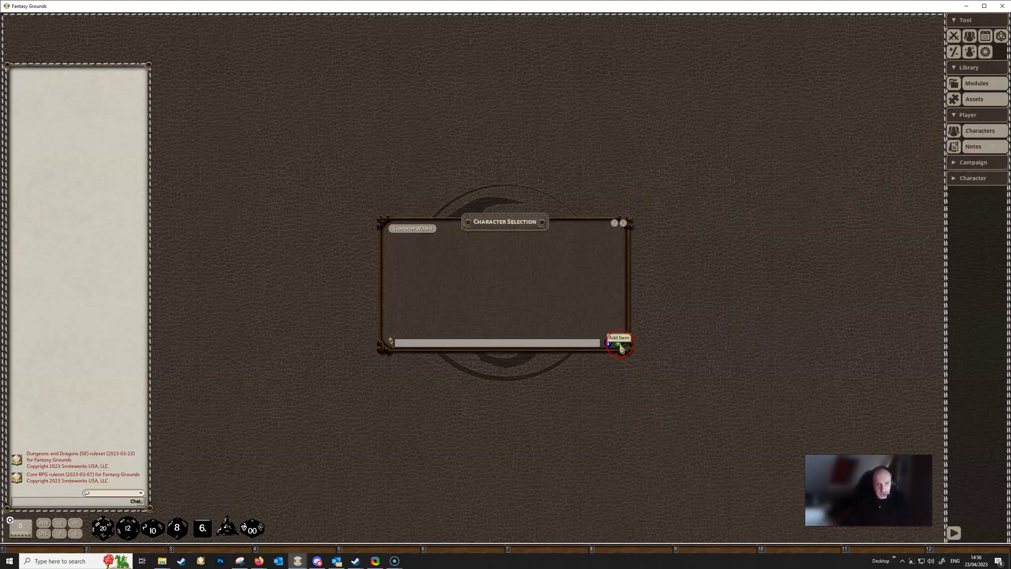
pyautogui.click(620, 344)
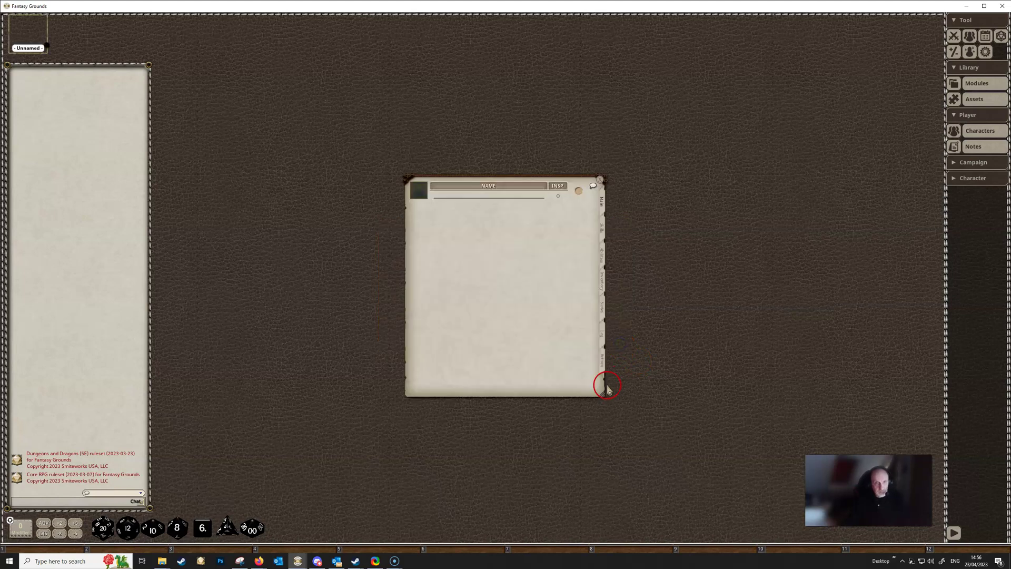
# Look through the blank character sheet's pages, including skills, abilities, inventory and actions, and return to the main page
pyautogui.click(502, 389)
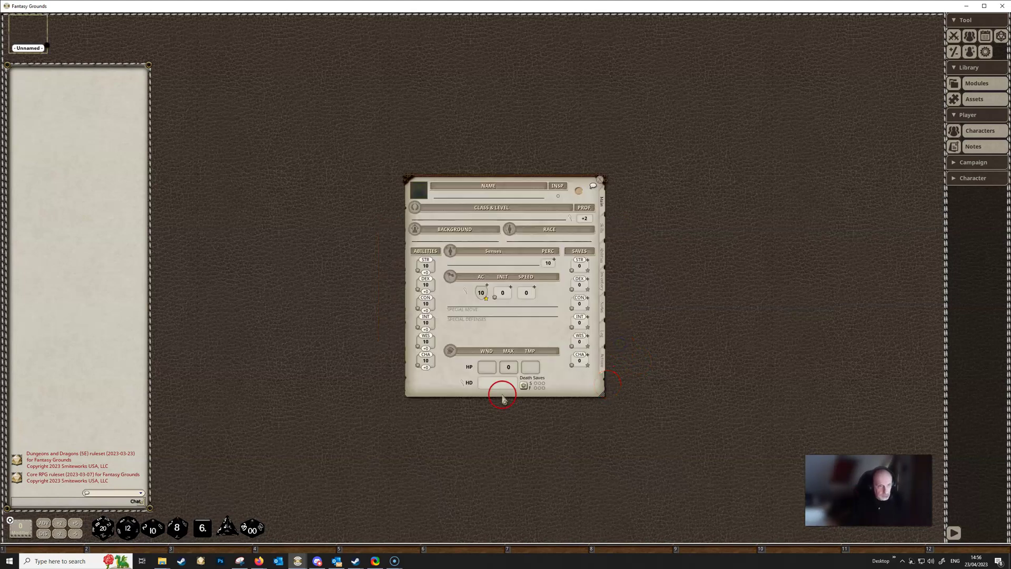
pyautogui.click(456, 465)
pyautogui.click(662, 316)
pyautogui.click(467, 293)
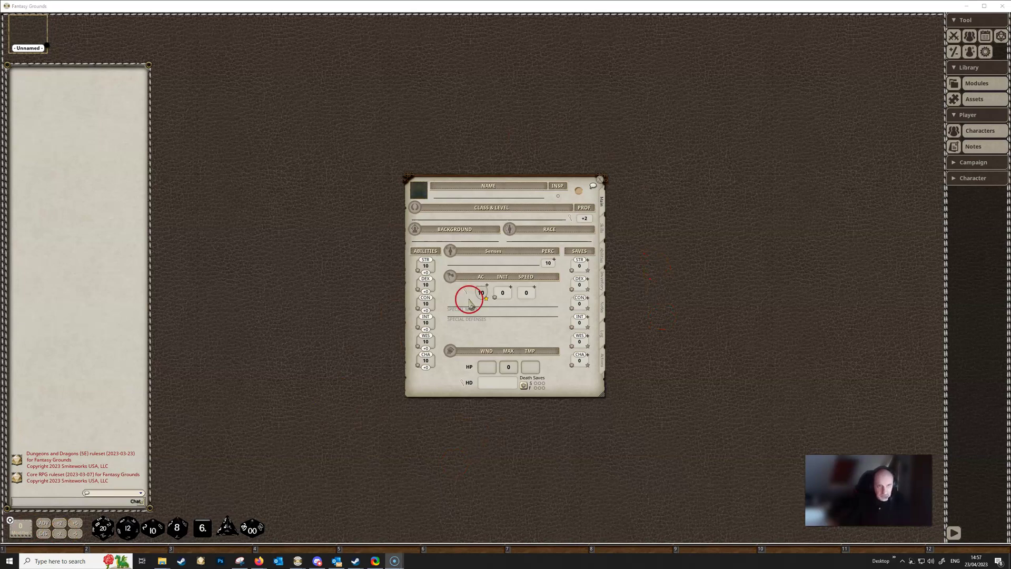
pyautogui.click(529, 208)
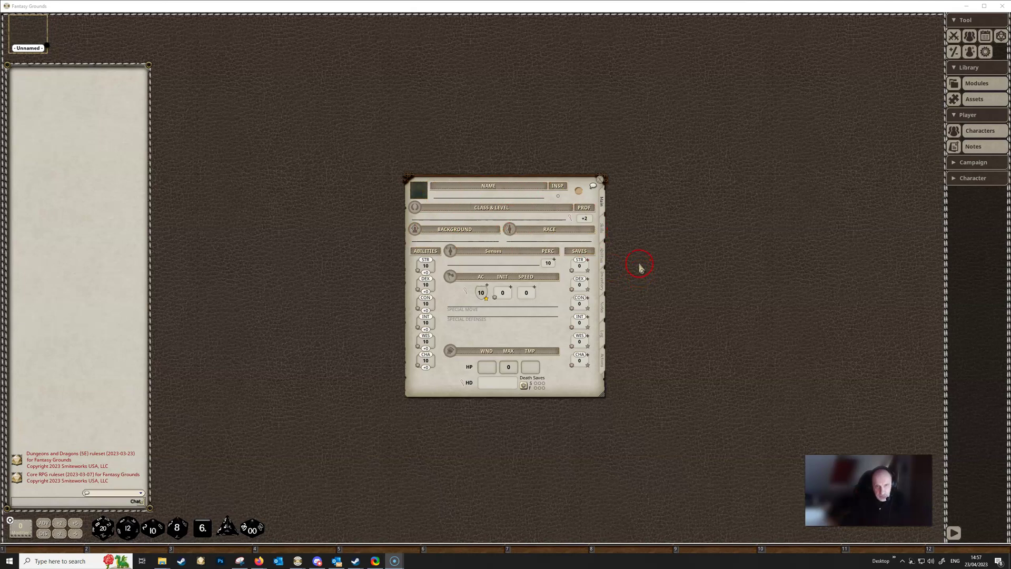
pyautogui.click(605, 236)
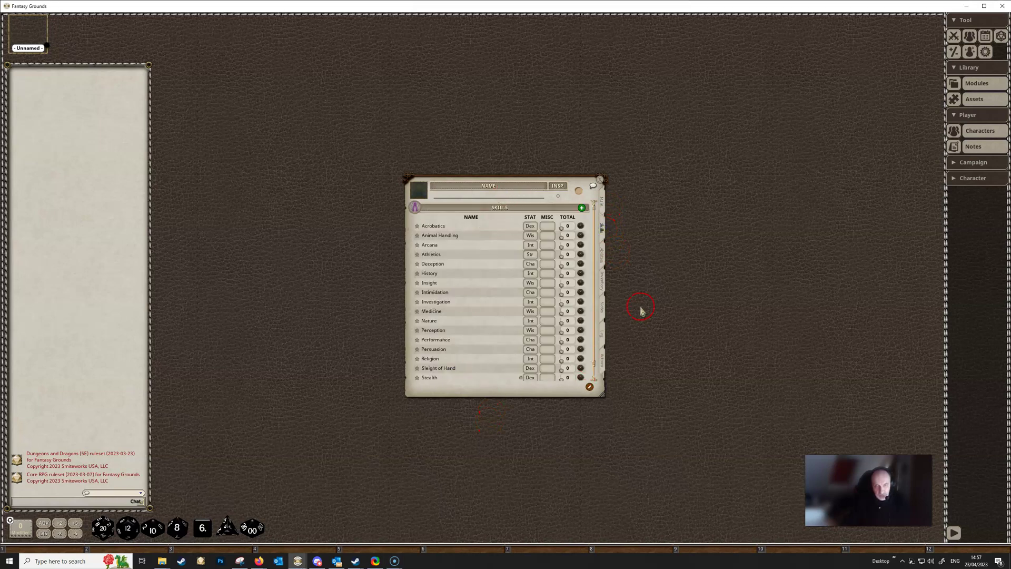
pyautogui.click(602, 261)
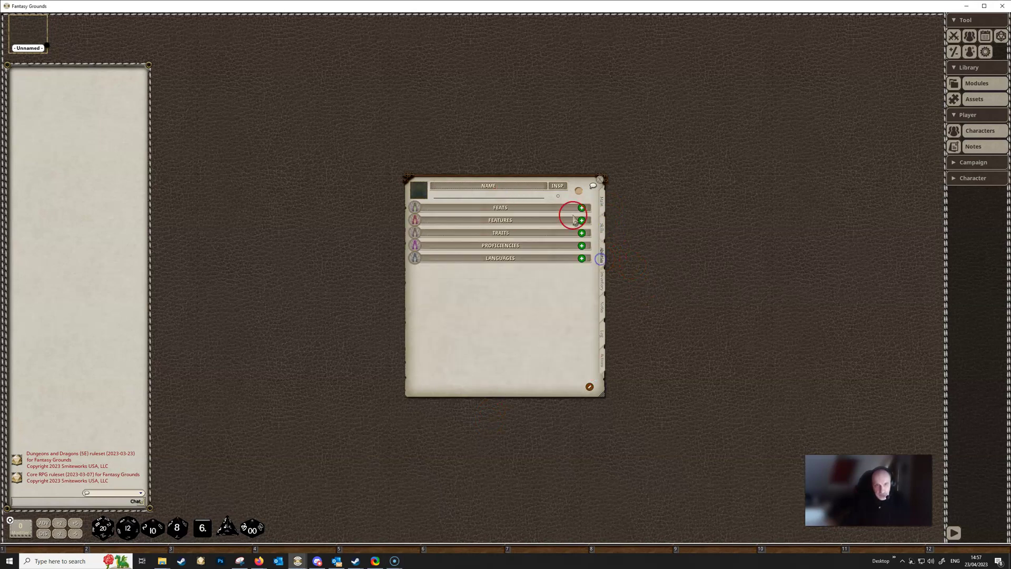
pyautogui.click(602, 290)
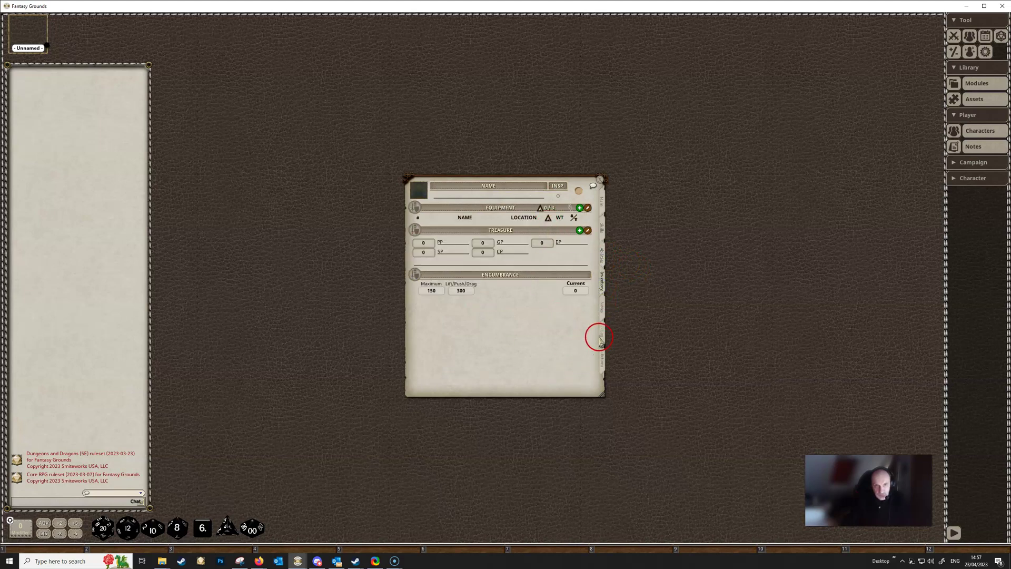
pyautogui.click(601, 308)
pyautogui.click(601, 368)
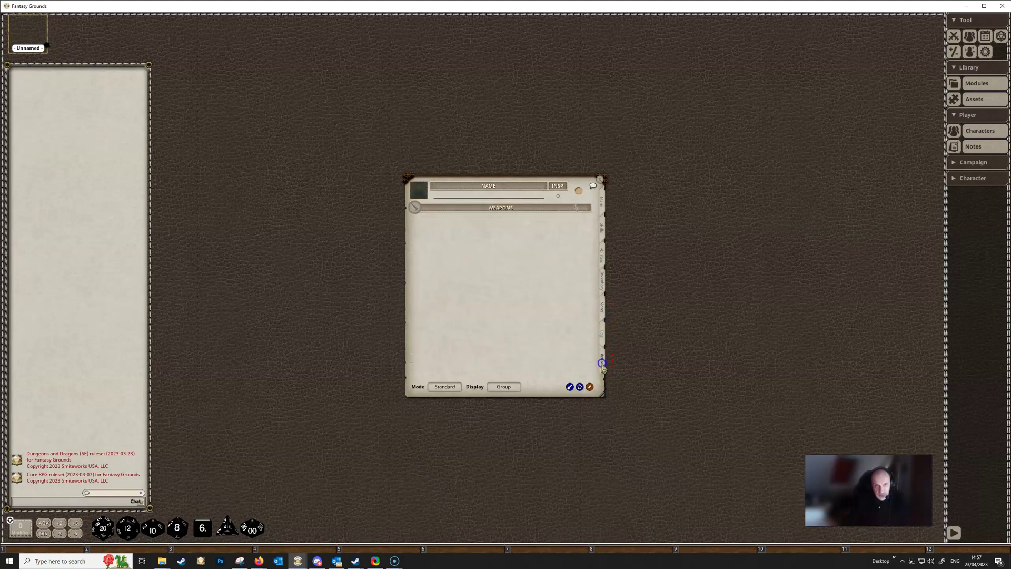
pyautogui.click(601, 202)
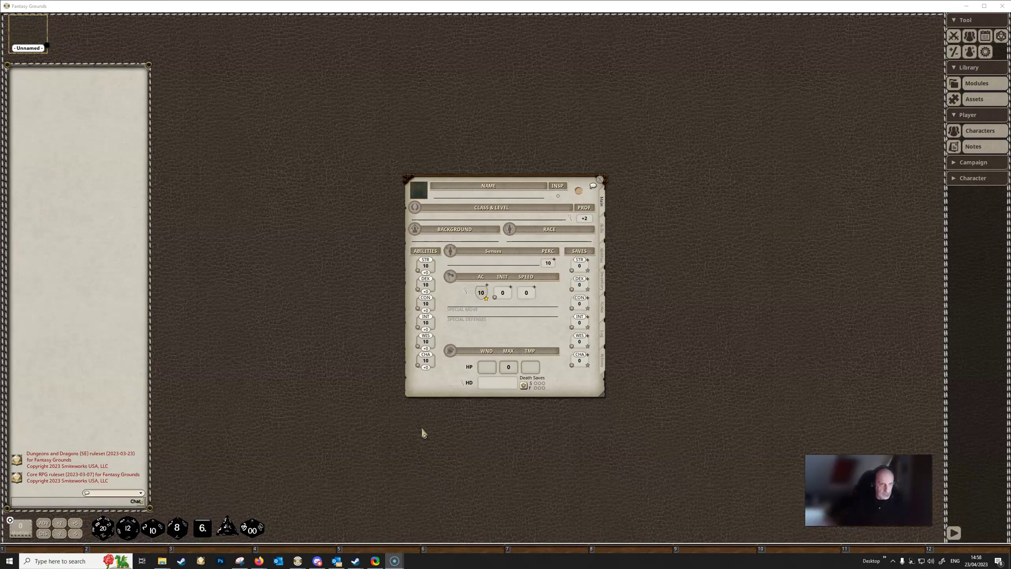
# Set the ability scores to STR 14, DEX 12, CON 13, INT 10, WIS 15 and CHA 8
pyautogui.moveTo(416, 302)
pyautogui.mouseDown()
pyautogui.moveTo(406, 289)
pyautogui.moveTo(407, 298)
pyautogui.moveTo(435, 273)
pyautogui.moveTo(426, 267)
pyautogui.mouseUp()
pyautogui.moveTo(503, 181)
pyautogui.mouseDown()
pyautogui.moveTo(496, 214)
pyautogui.moveTo(501, 163)
pyautogui.moveTo(508, 175)
pyautogui.mouseUp()
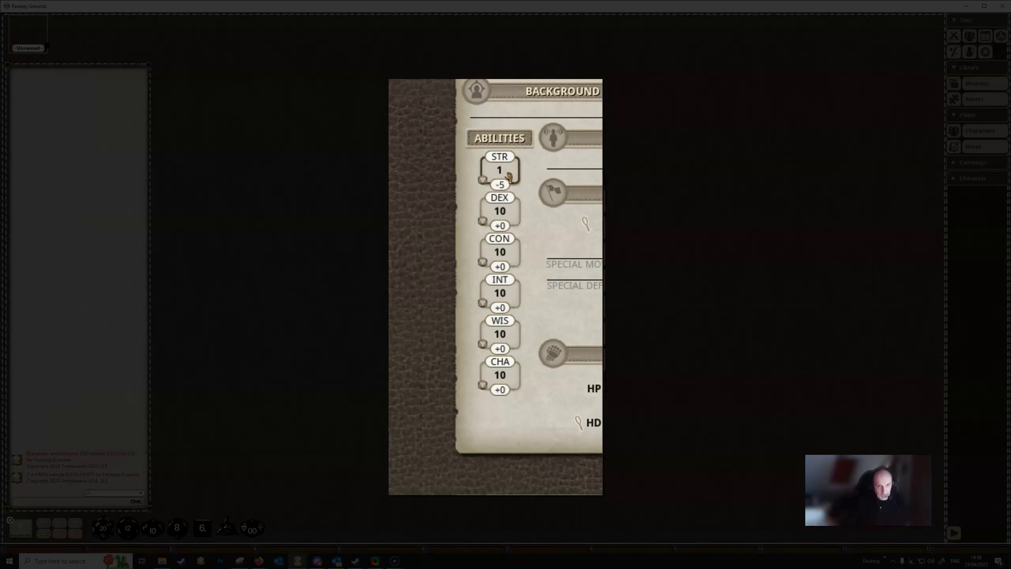
pyautogui.moveTo(500, 211); pyautogui.dragTo(502, 214)
pyautogui.moveTo(503, 252); pyautogui.dragTo(503, 254)
pyautogui.press('BackSpace')
pyautogui.moveTo(505, 291); pyautogui.dragTo(505, 292)
pyautogui.moveTo(501, 340)
pyautogui.mouseDown()
pyautogui.moveTo(501, 389)
pyautogui.moveTo(504, 375)
pyautogui.mouseUp()
pyautogui.press('BackSpace')
pyautogui.write('5')
pyautogui.press('BackSpace')
pyautogui.press('BackSpace')
pyautogui.write('8')
pyautogui.click(514, 384)
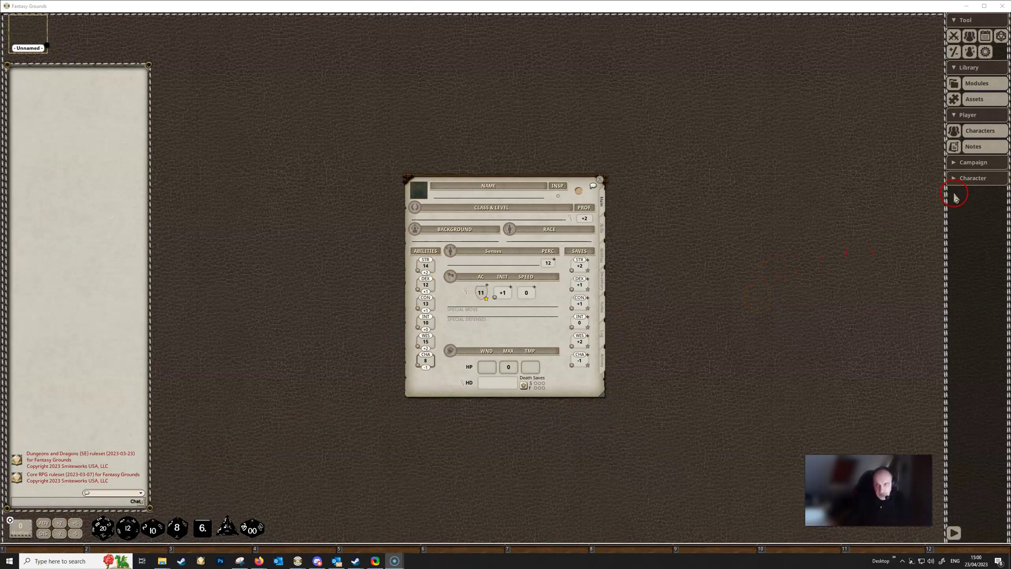
# Place the races list beside the character sheet and assign the Dwarf race to the character
pyautogui.click(975, 180)
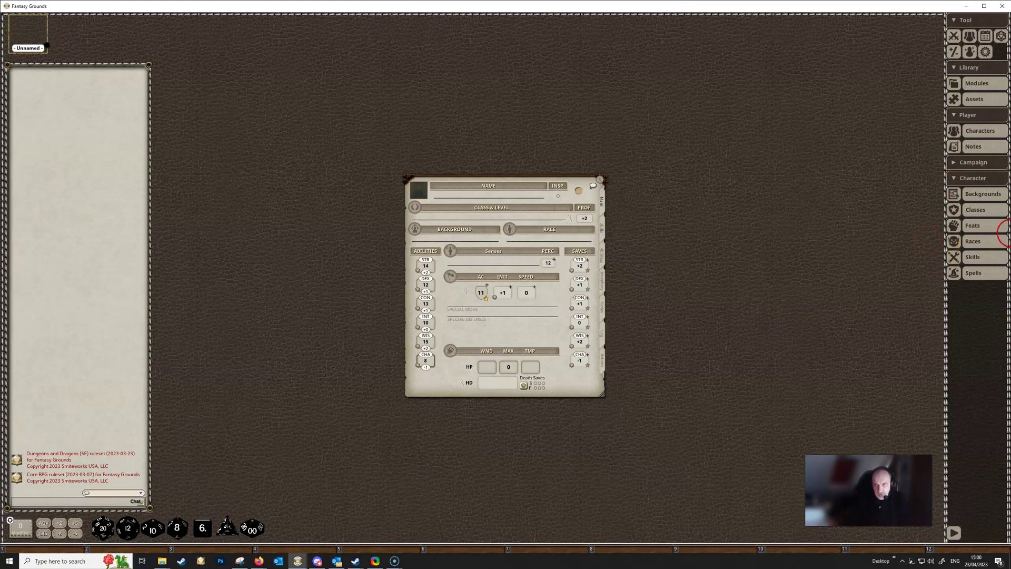
pyautogui.click(990, 241)
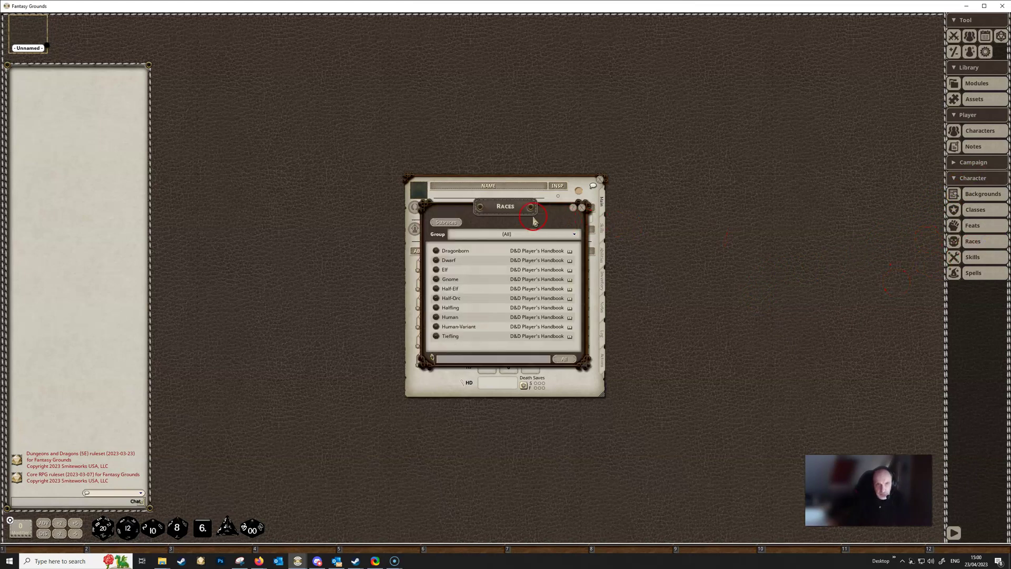
pyautogui.moveTo(510, 212); pyautogui.dragTo(713, 191)
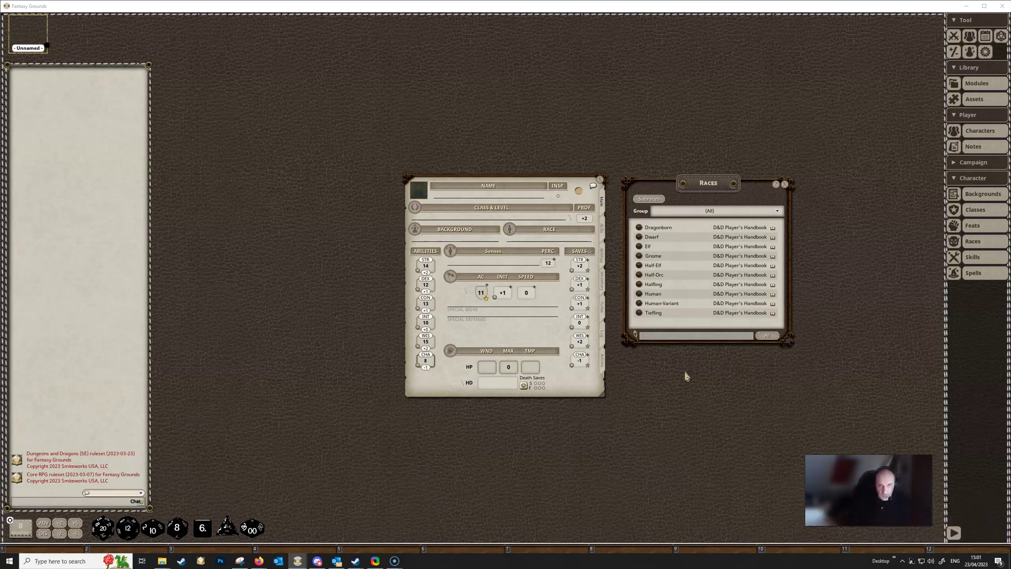
pyautogui.click(688, 271)
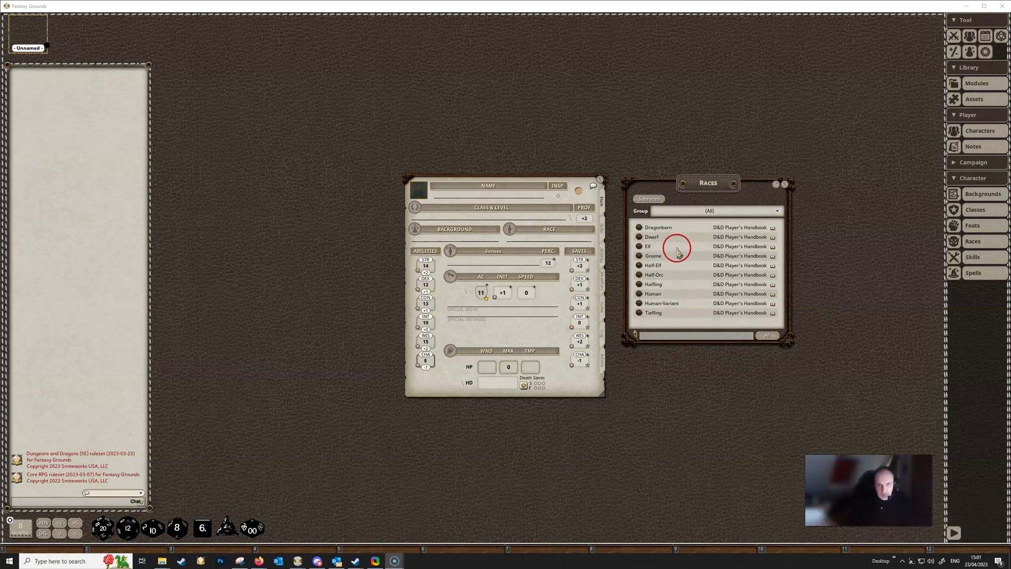
pyautogui.click(639, 238)
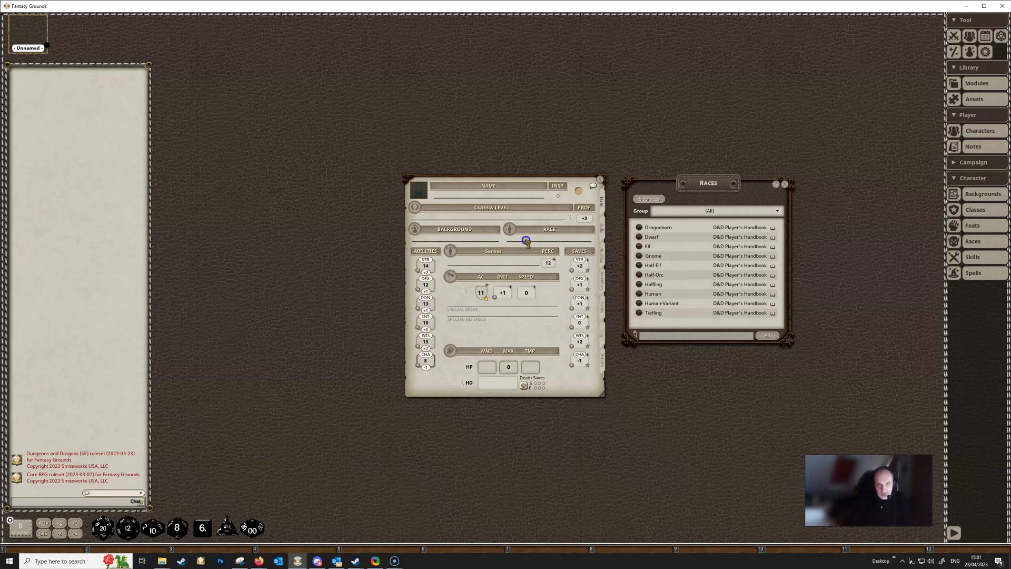
pyautogui.moveTo(525, 237); pyautogui.dragTo(526, 240)
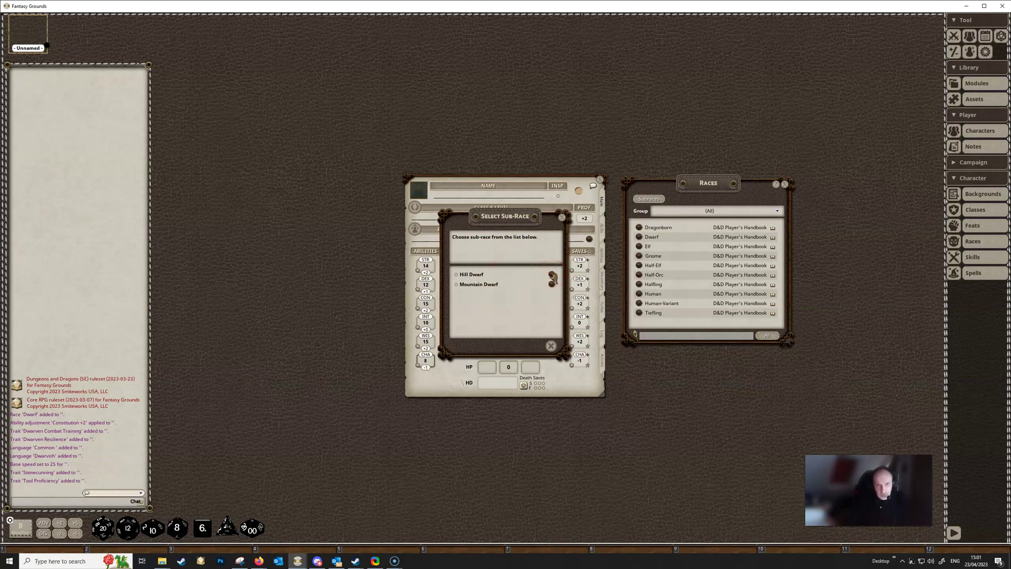
# Read the Hill Dwarf subrace entry and its Ability Score Increase trait, and close both entries
pyautogui.click(552, 277)
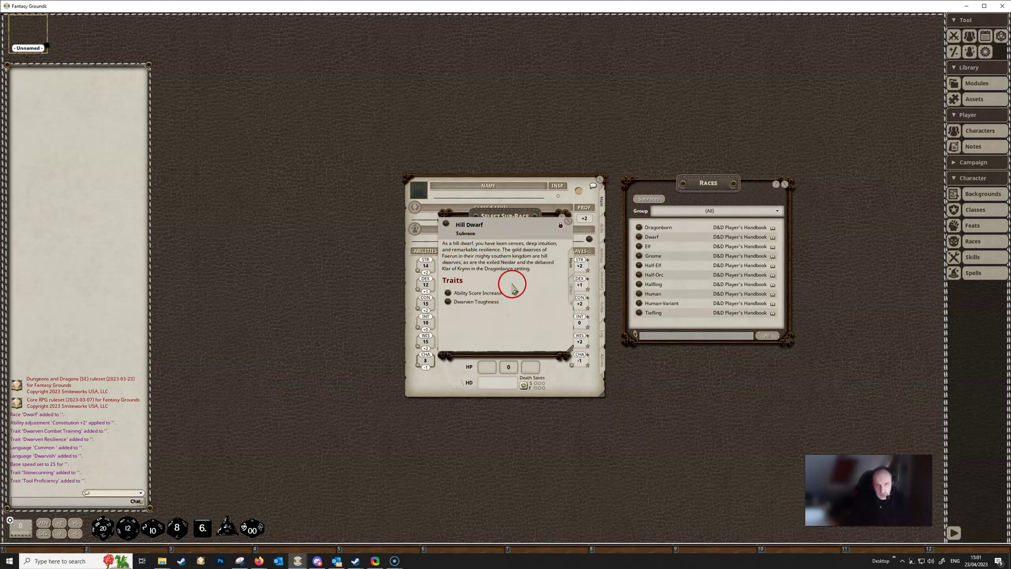
pyautogui.click(448, 294)
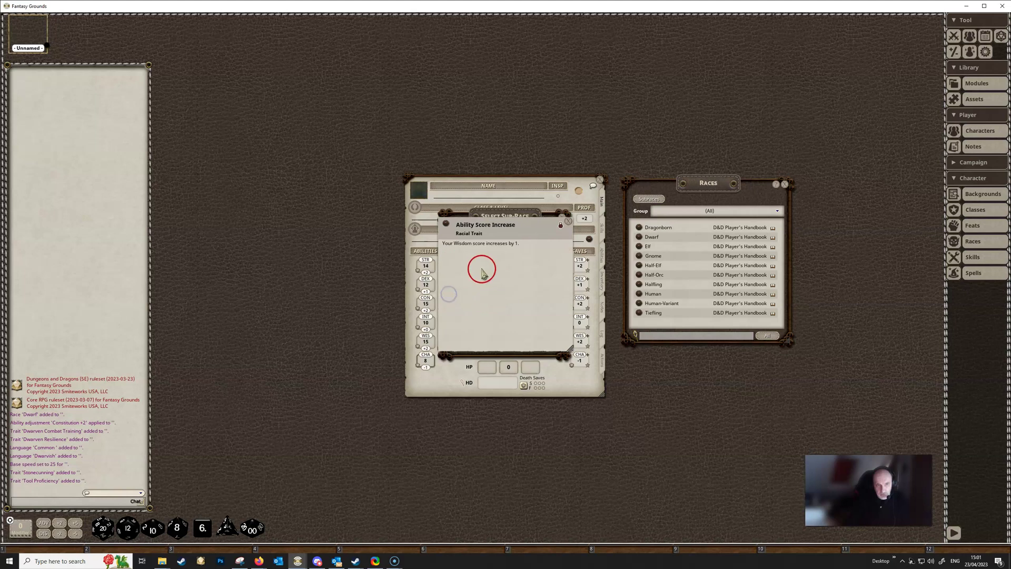
pyautogui.click(567, 220)
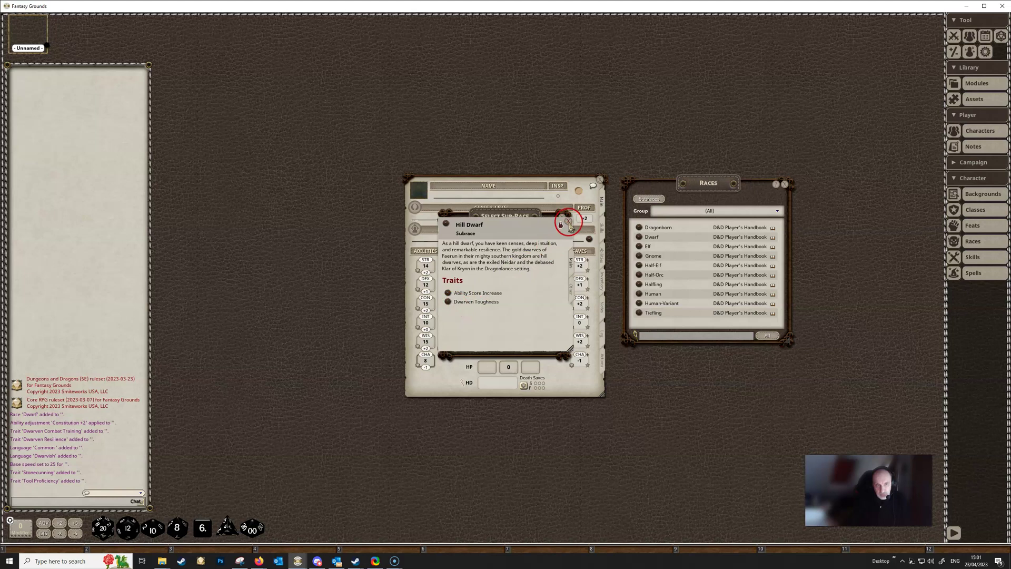
pyautogui.click(567, 220)
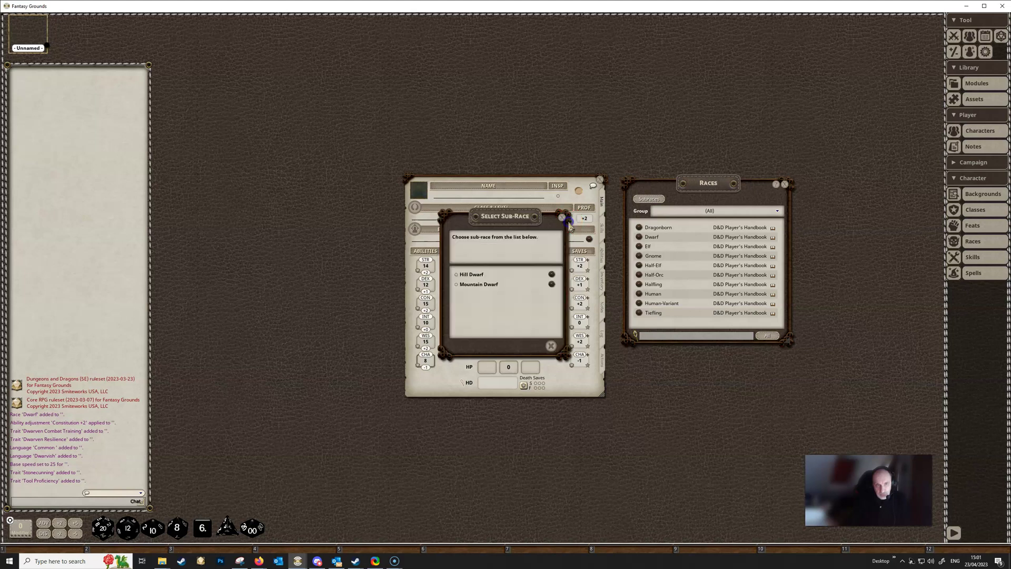
# Check the Dwarf race description and apply Hill Dwarf as the character's sub-race
pyautogui.click(639, 237)
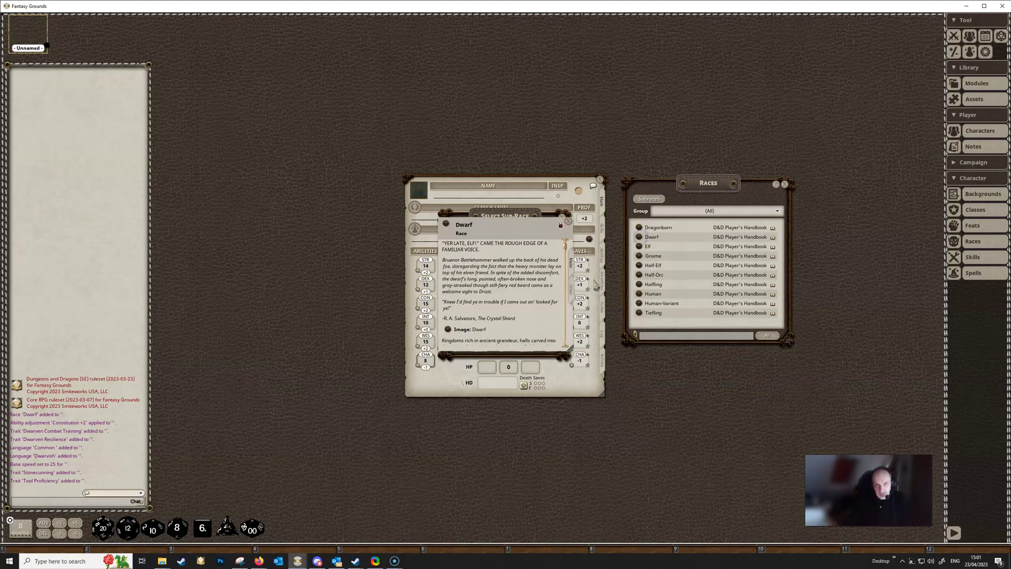
pyautogui.scroll(3, 518, 295)
pyautogui.scroll(-8, 518, 297)
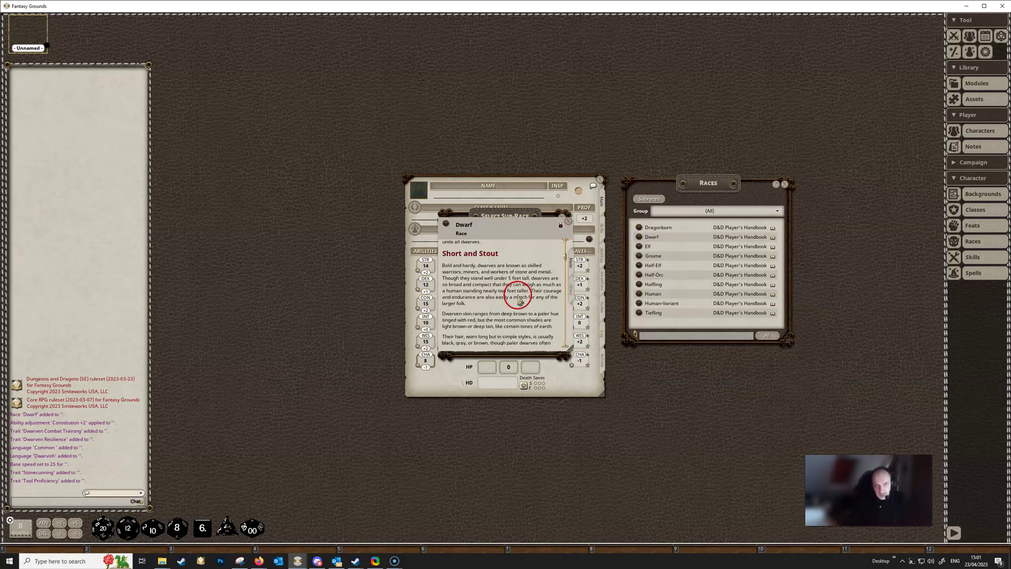
pyautogui.click(569, 224)
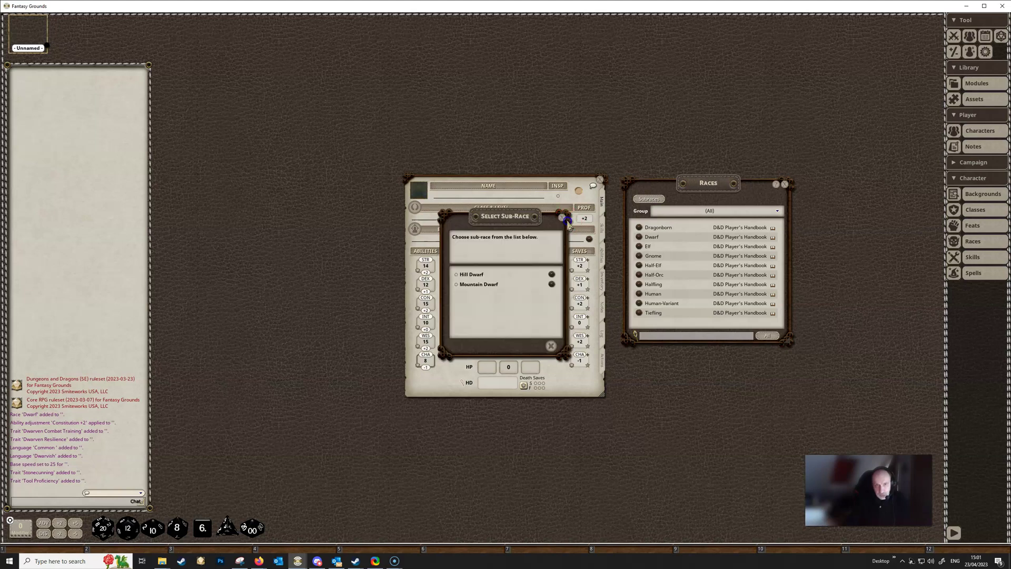
pyautogui.click(464, 278)
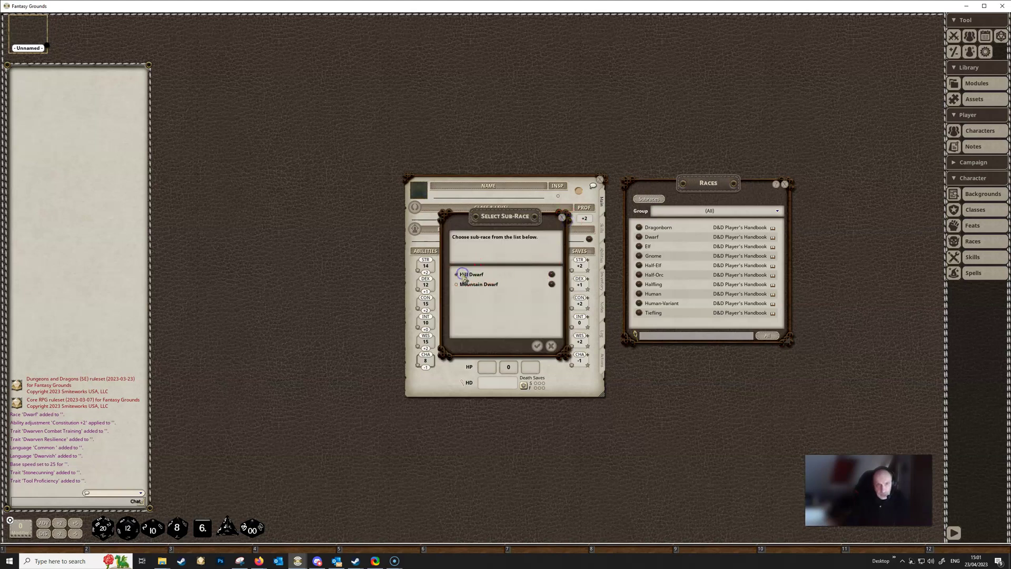
pyautogui.click(537, 346)
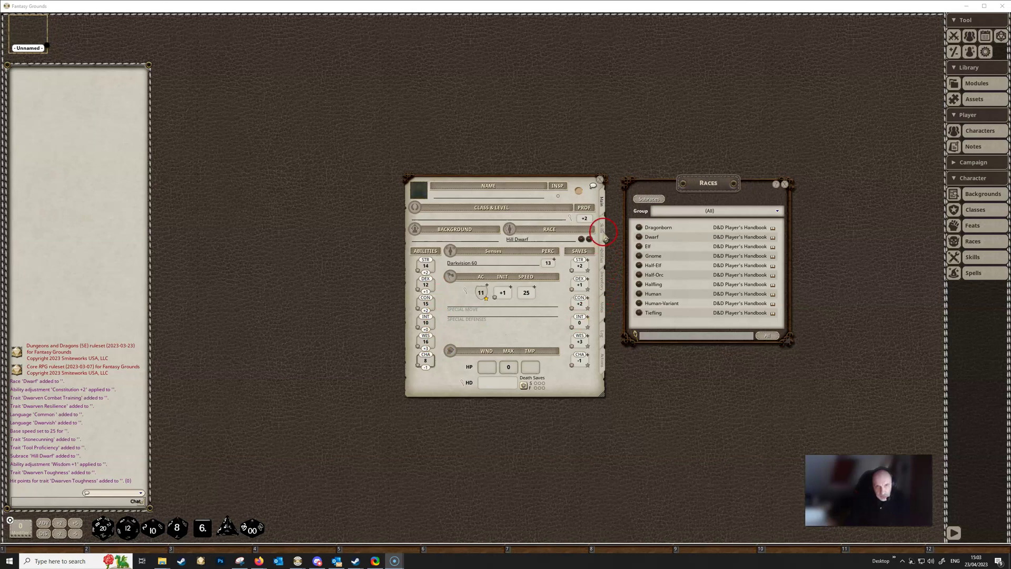
# Review the character's skills, racial actions and traits, and read the Dwarven Toughness trait description
pyautogui.click(602, 231)
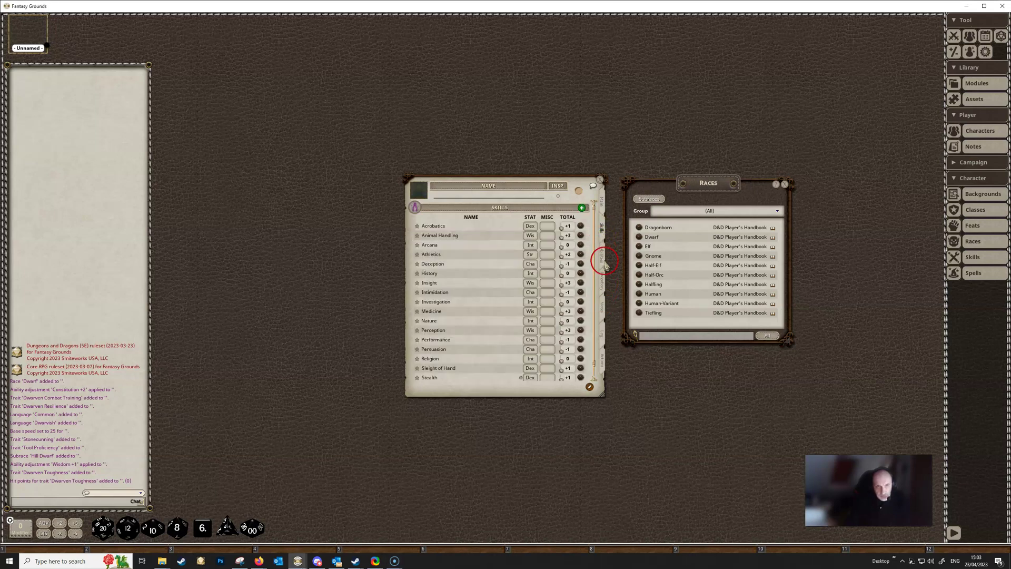
pyautogui.click(602, 356)
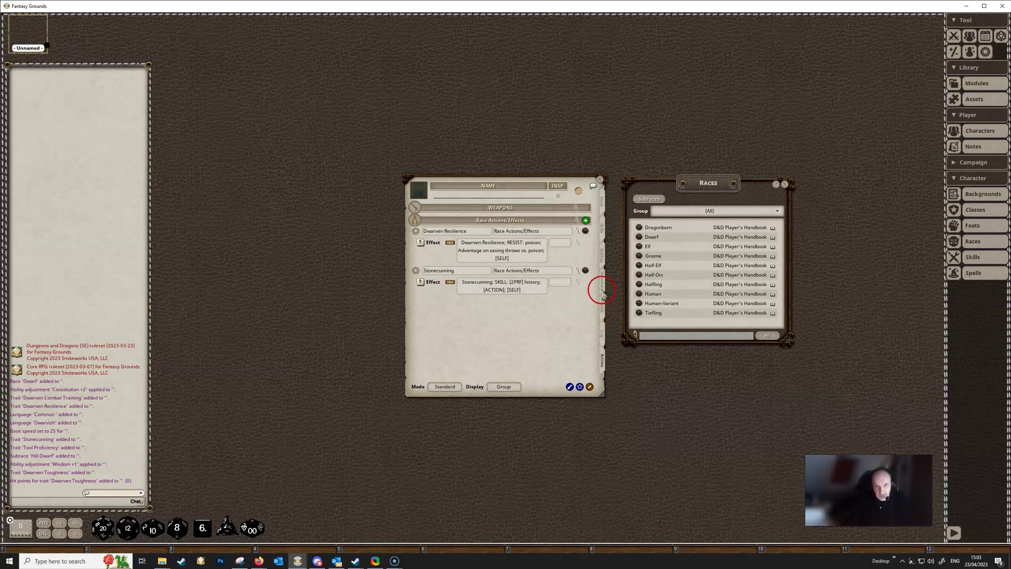
pyautogui.click(602, 257)
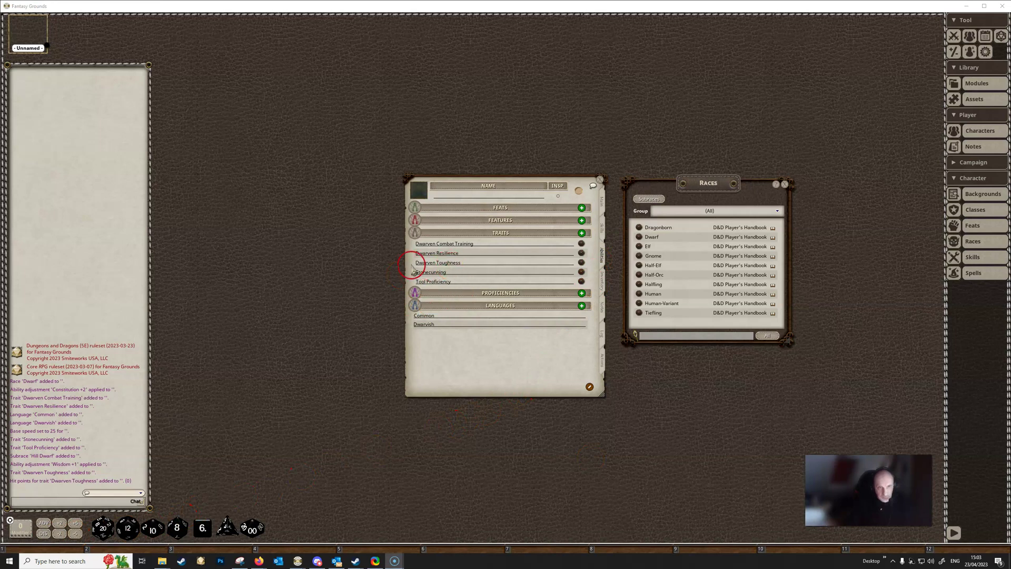
pyautogui.click(581, 262)
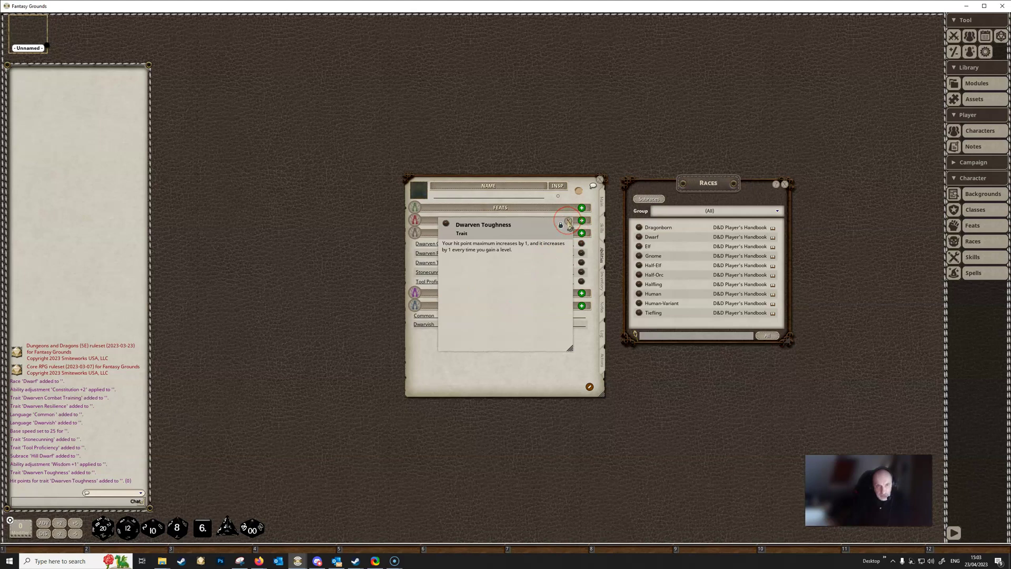
pyautogui.click(567, 221)
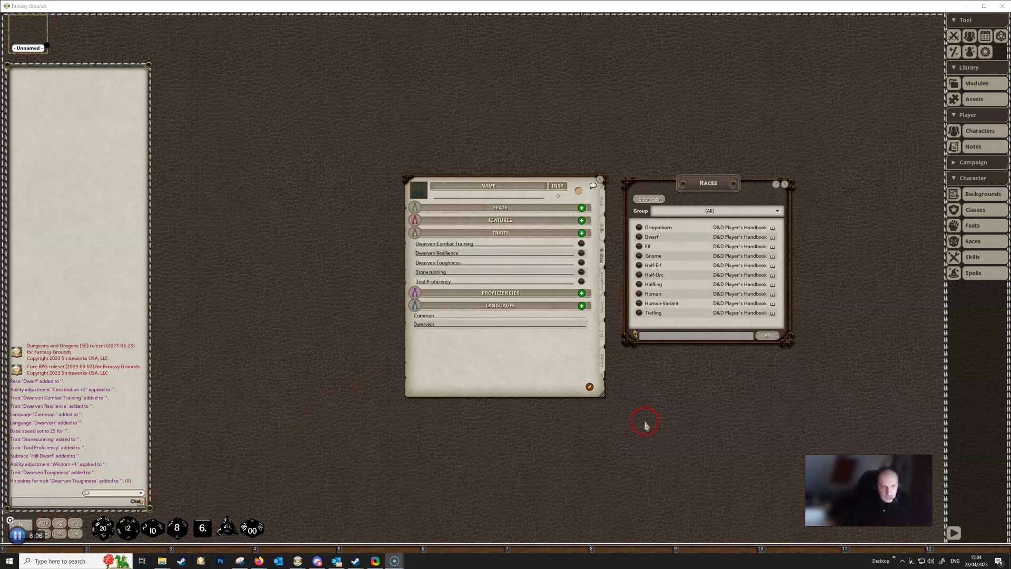
pyautogui.click(603, 203)
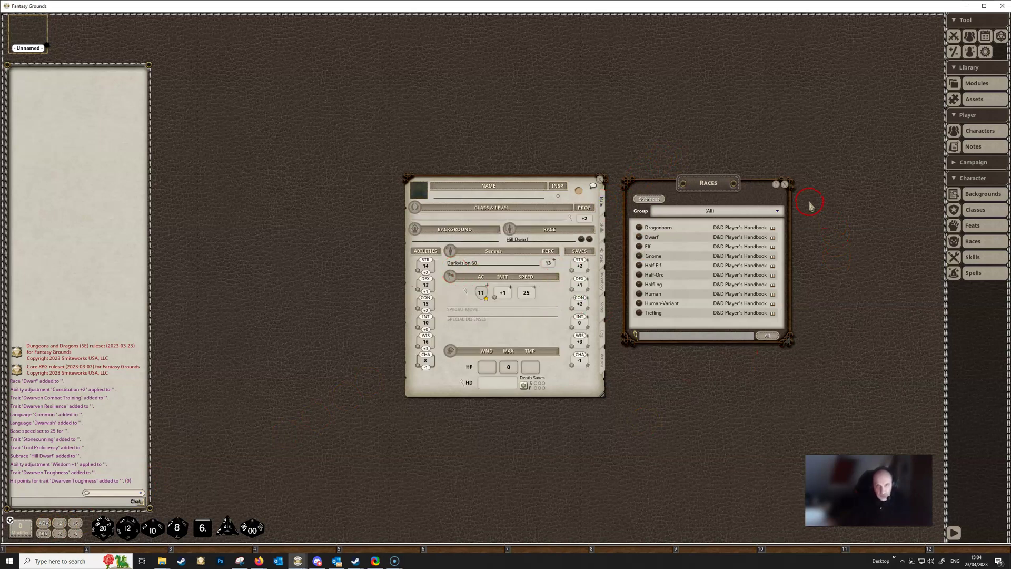
# Replace the races list with the backgrounds list beside the character sheet and assign the Acolyte background to the character
pyautogui.click(786, 184)
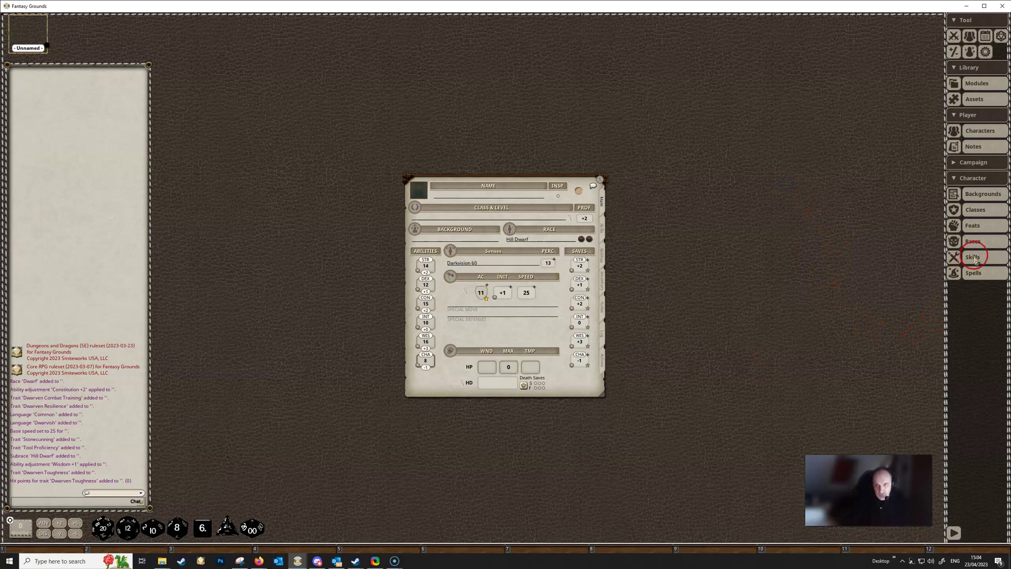
pyautogui.click(982, 194)
pyautogui.moveTo(505, 206); pyautogui.dragTo(714, 176)
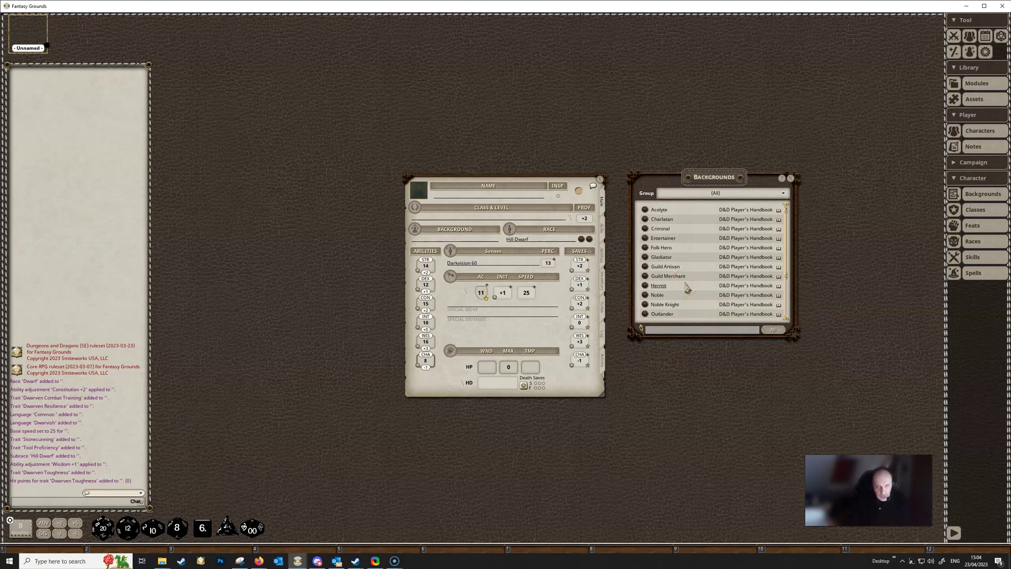
pyautogui.click(644, 211)
pyautogui.moveTo(620, 247); pyautogui.dragTo(595, 279)
pyautogui.moveTo(438, 238); pyautogui.dragTo(437, 238)
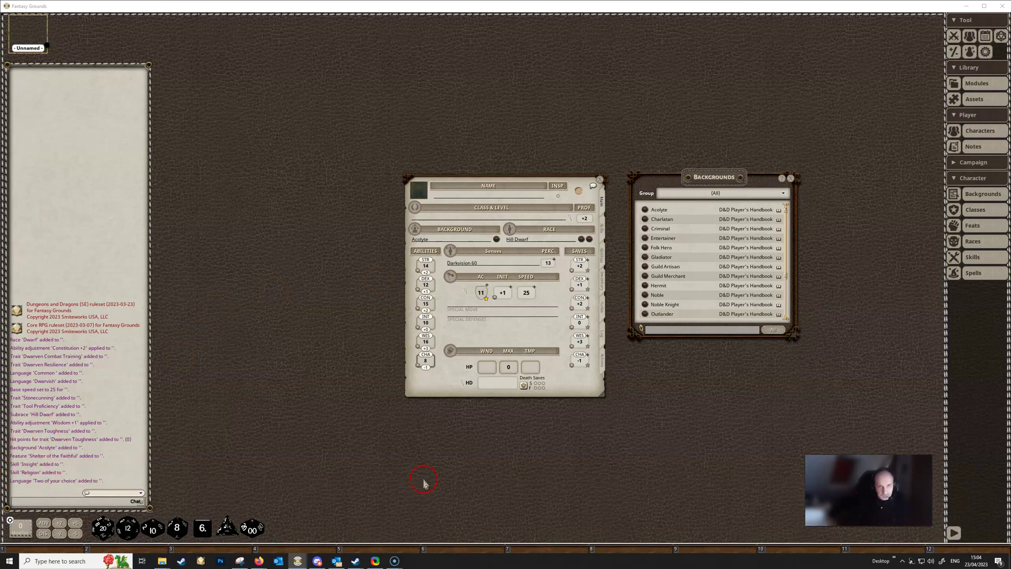
# Compare the skill proficiencies with the ability scores and examine the features and languages granted by the Acolyte background
pyautogui.click(603, 229)
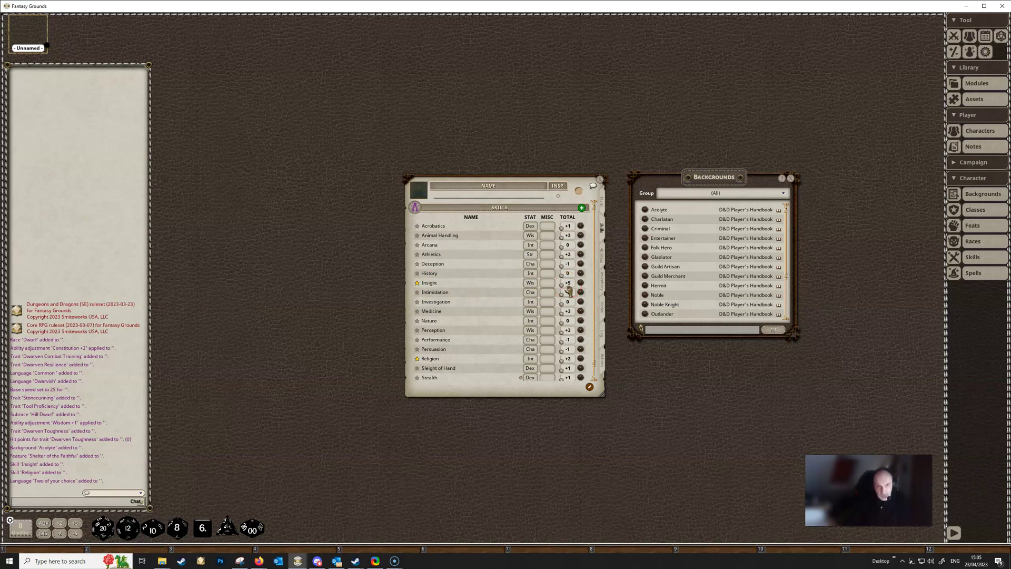
pyautogui.click(601, 202)
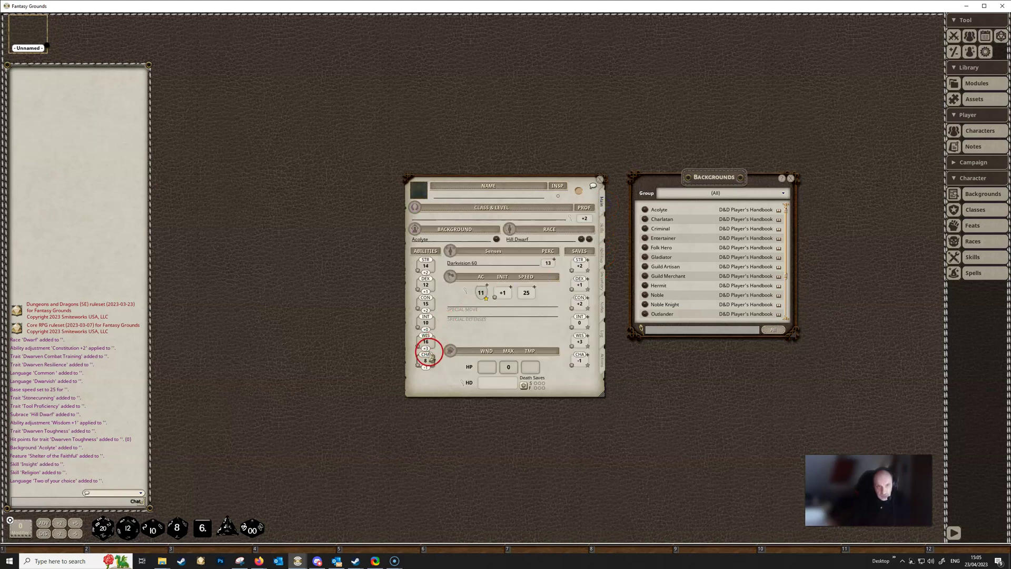
pyautogui.click(601, 229)
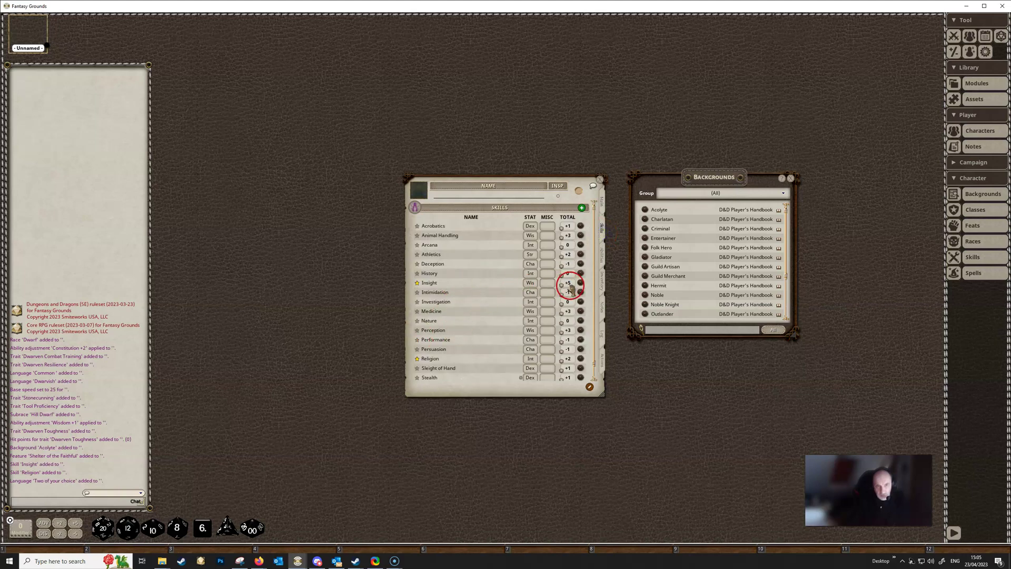
pyautogui.click(603, 205)
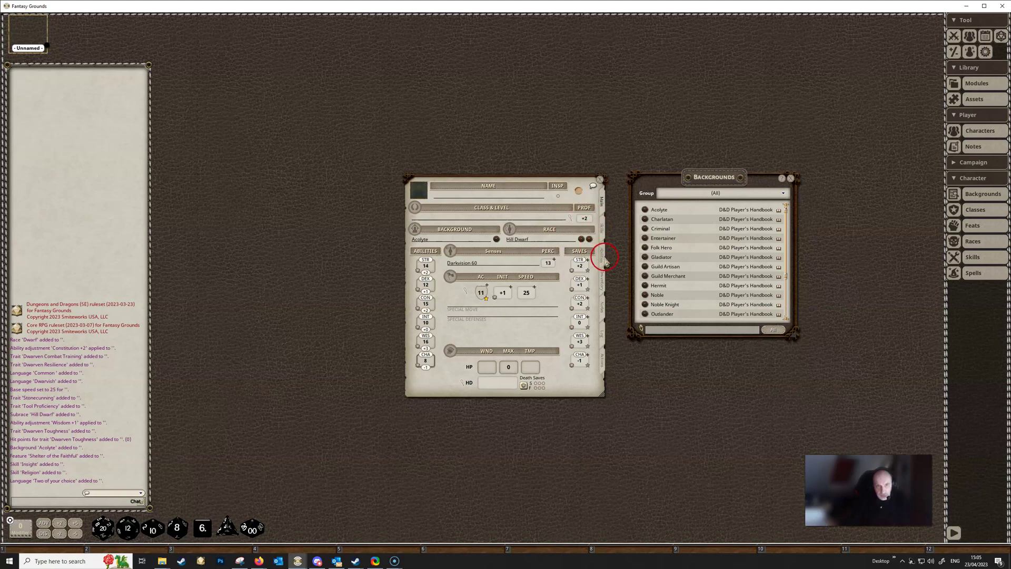
pyautogui.click(601, 228)
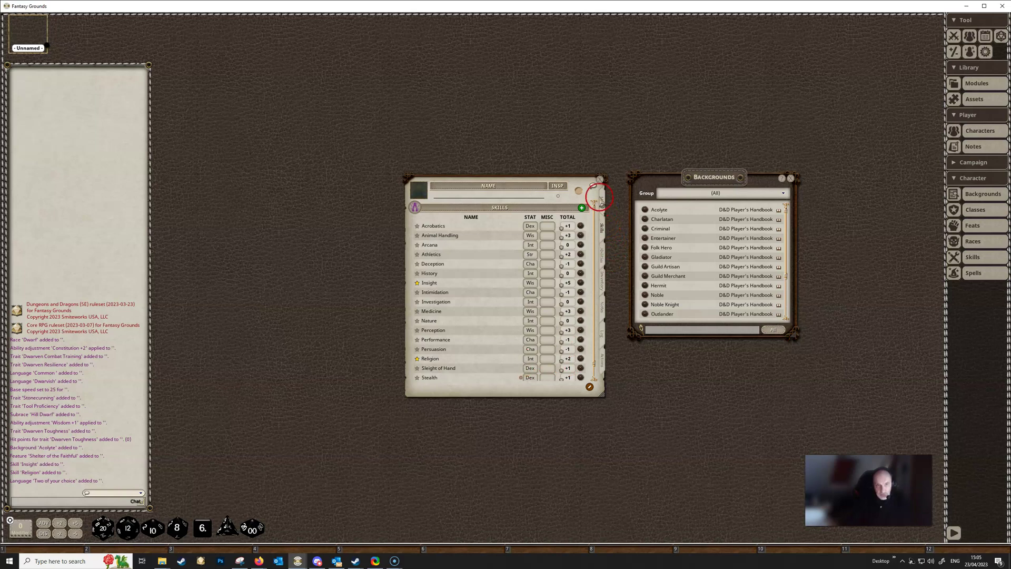
pyautogui.click(602, 202)
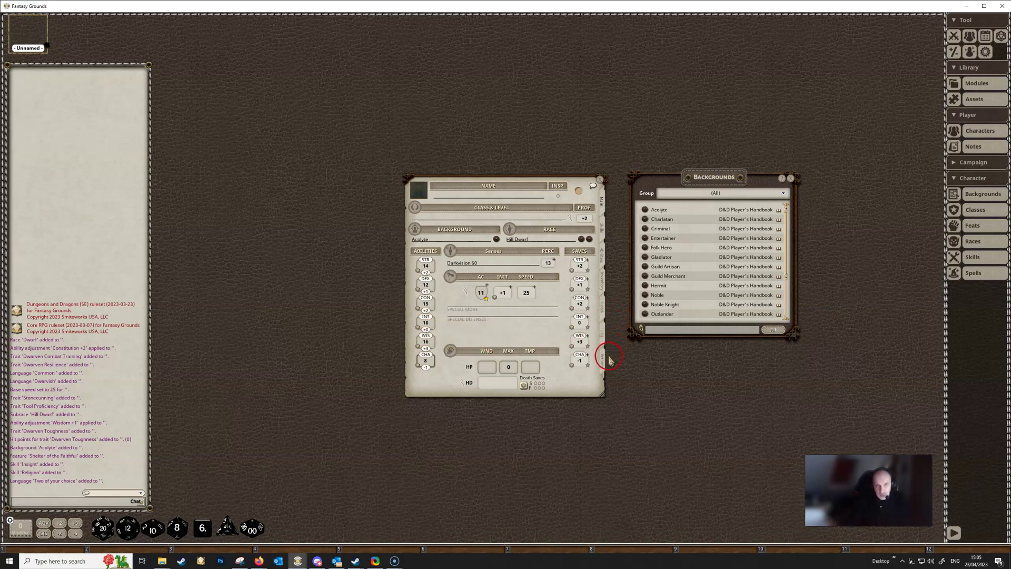
pyautogui.click(602, 259)
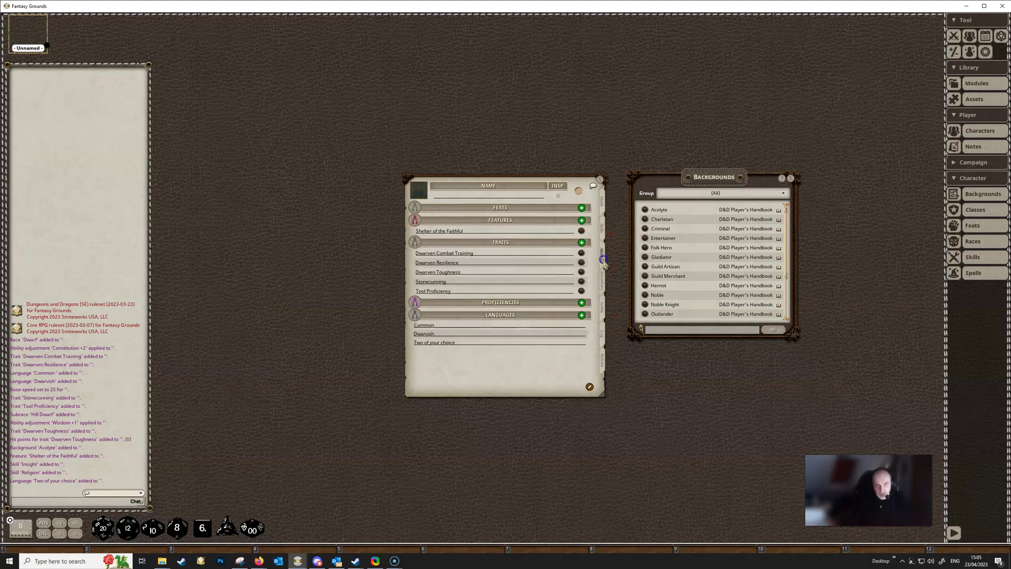
pyautogui.click(603, 230)
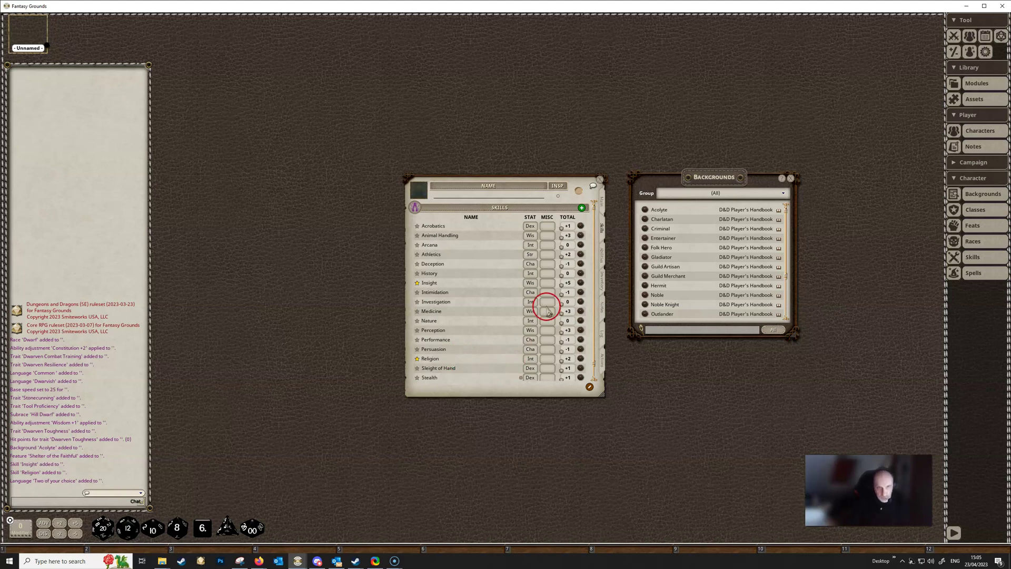
pyautogui.click(604, 205)
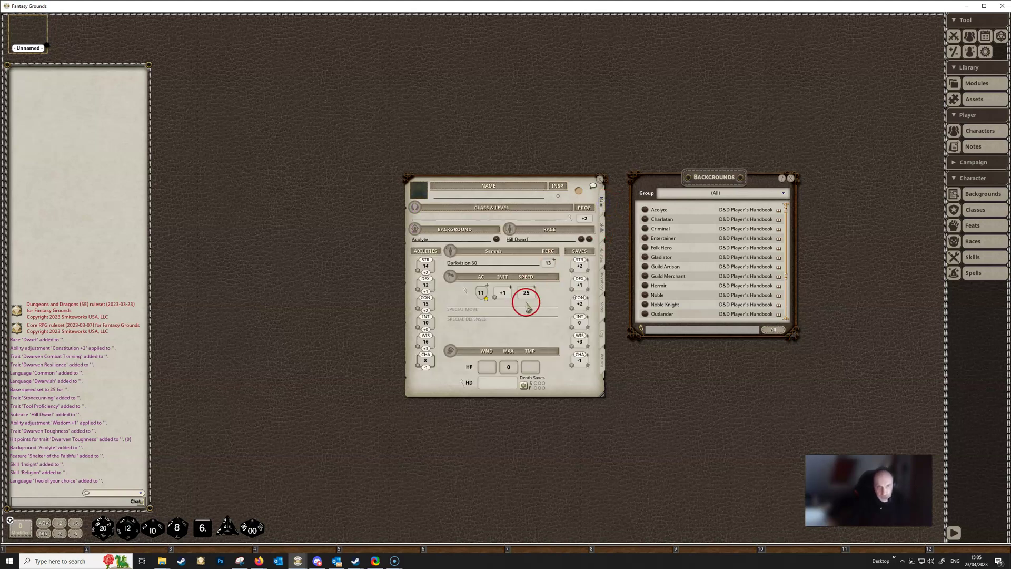
pyautogui.click(603, 256)
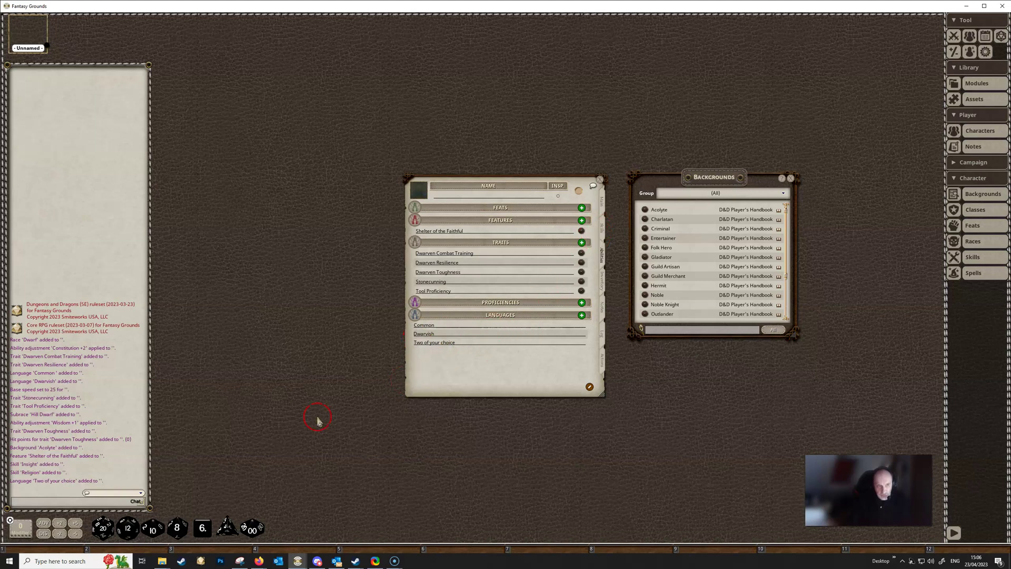
pyautogui.click(601, 202)
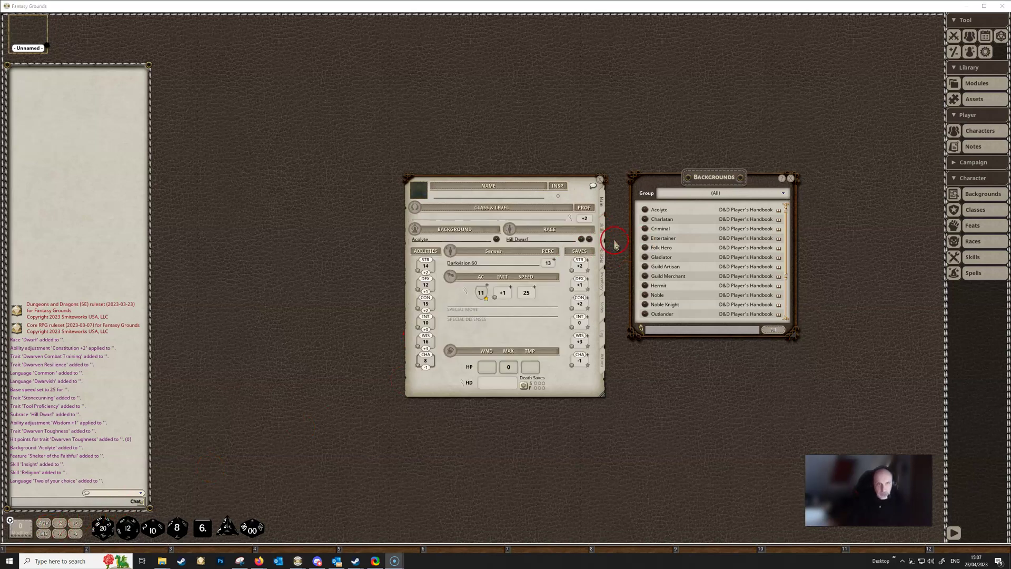
# Close the backgrounds list, bring up the classes list and assign the Cleric class to the character
pyautogui.click(791, 179)
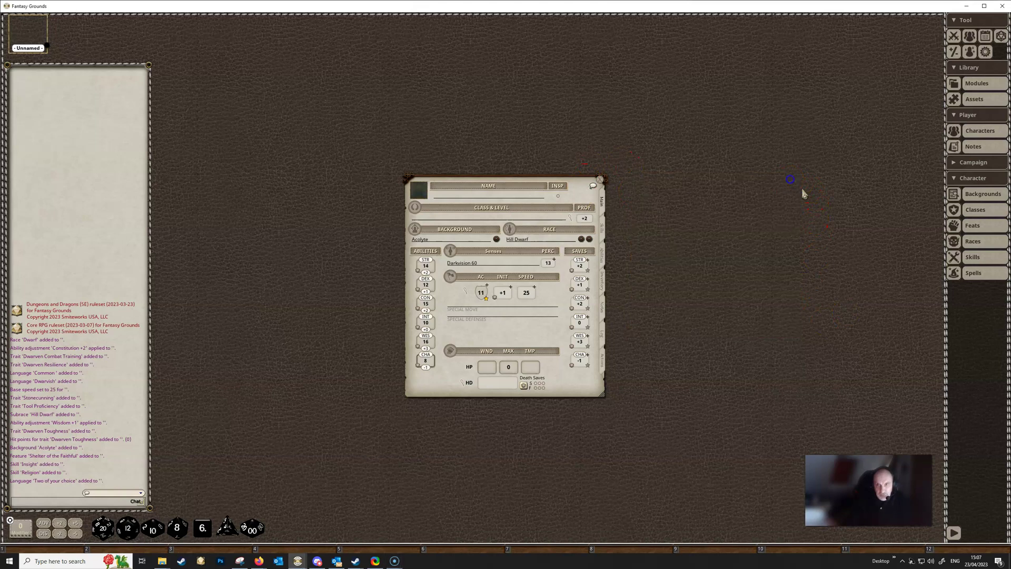
pyautogui.click(982, 211)
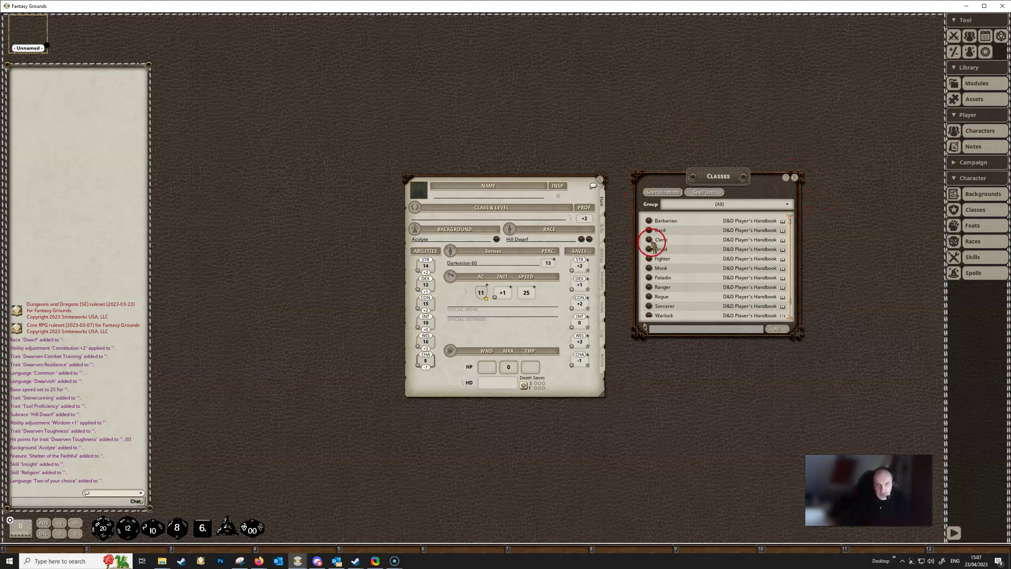
pyautogui.moveTo(628, 263); pyautogui.dragTo(435, 217)
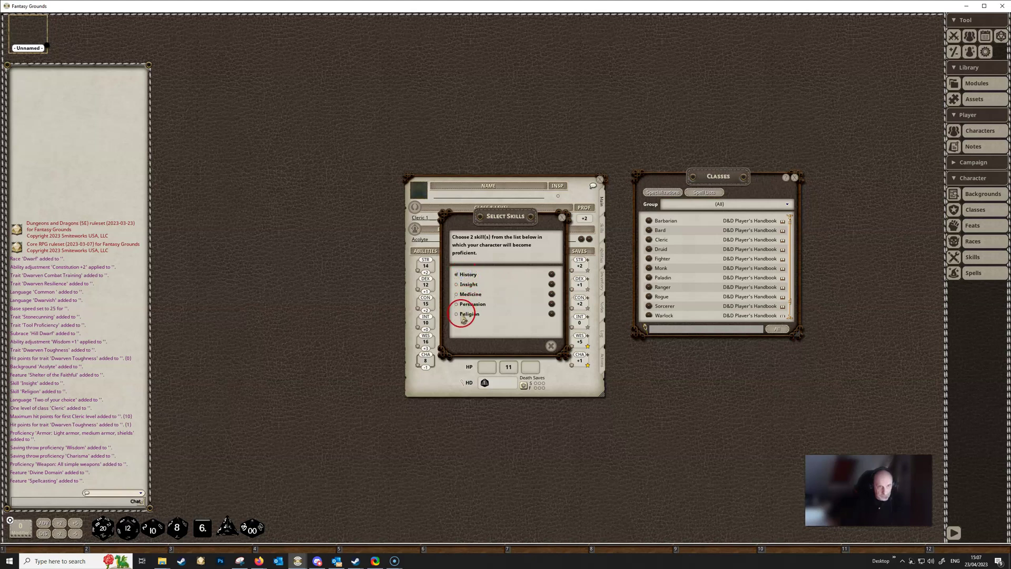
# Choose History and Medicine as the Cleric's skill proficiencies, checking them against the character's skill list before confirming
pyautogui.click(460, 295)
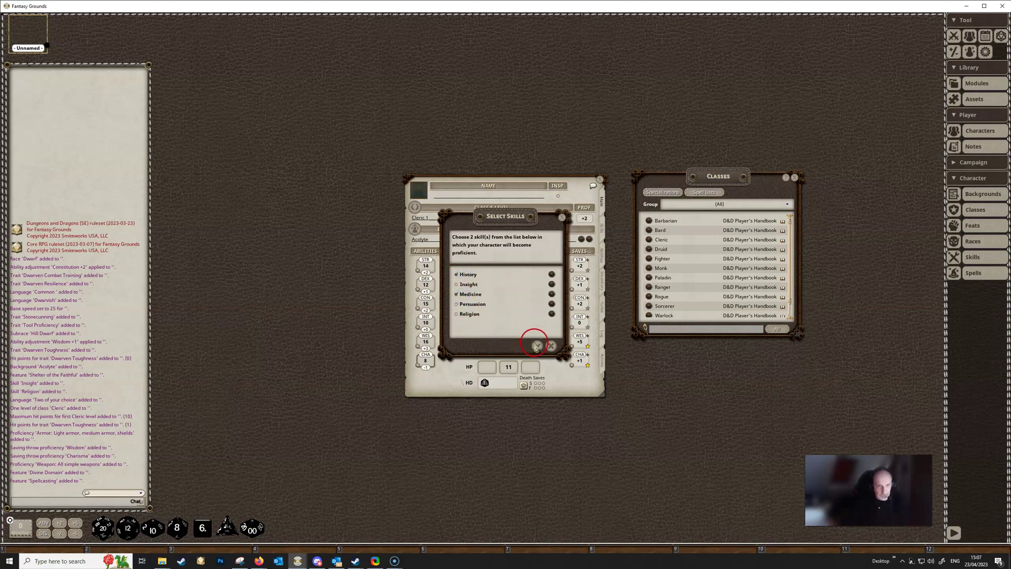
pyautogui.moveTo(510, 221); pyautogui.dragTo(682, 243)
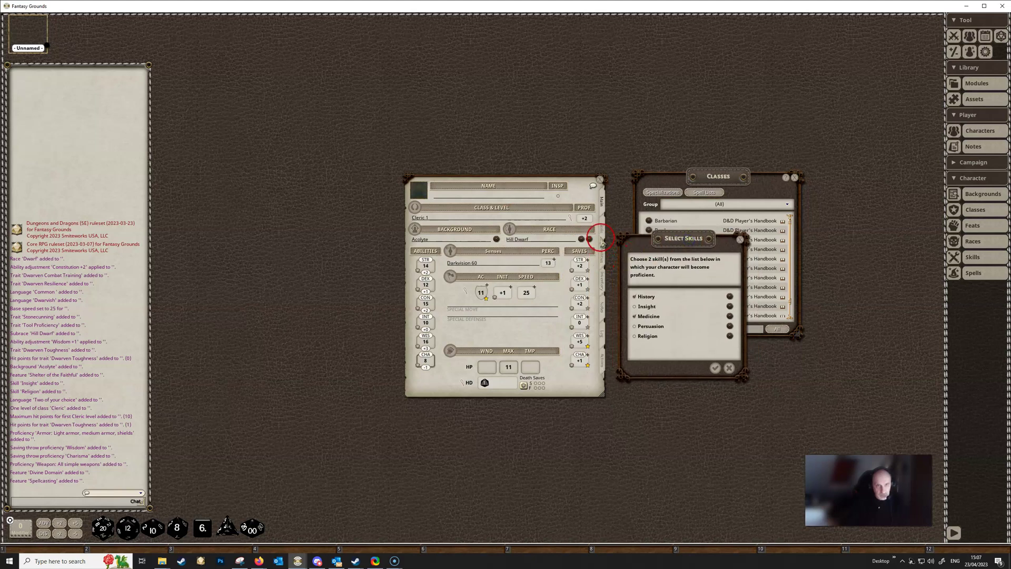
pyautogui.click(601, 226)
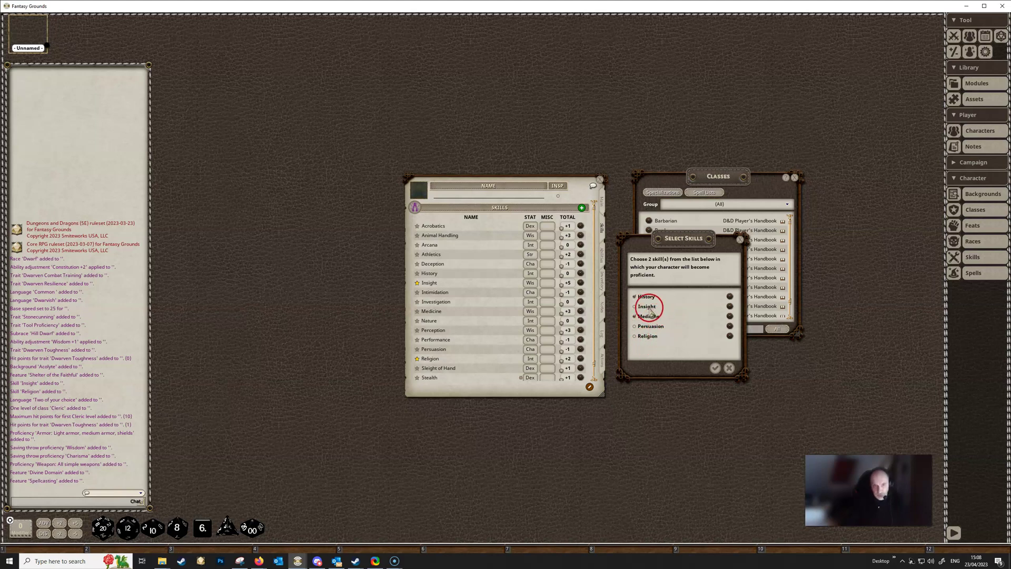
pyautogui.moveTo(682, 242); pyautogui.dragTo(497, 231)
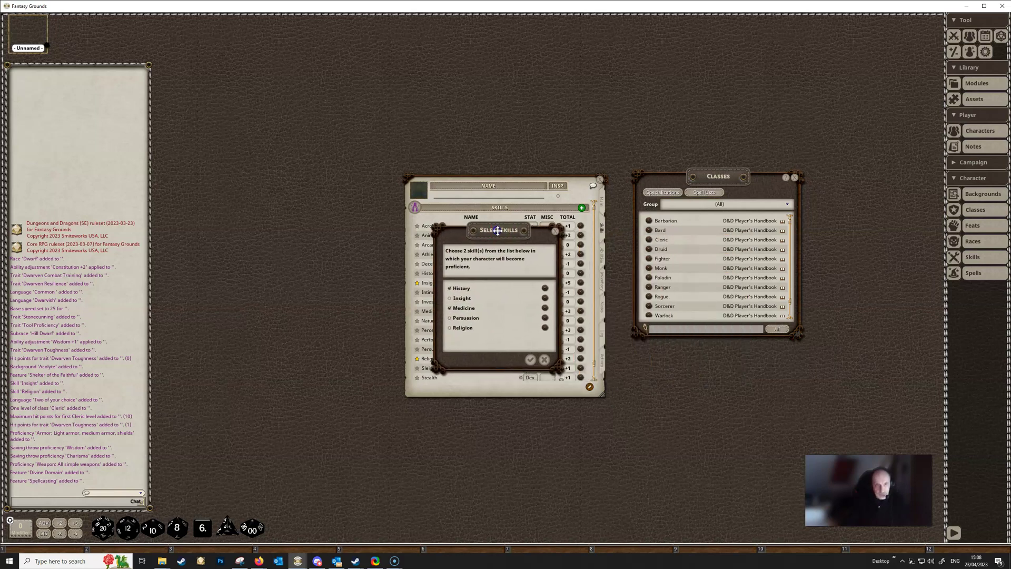
pyautogui.click(527, 356)
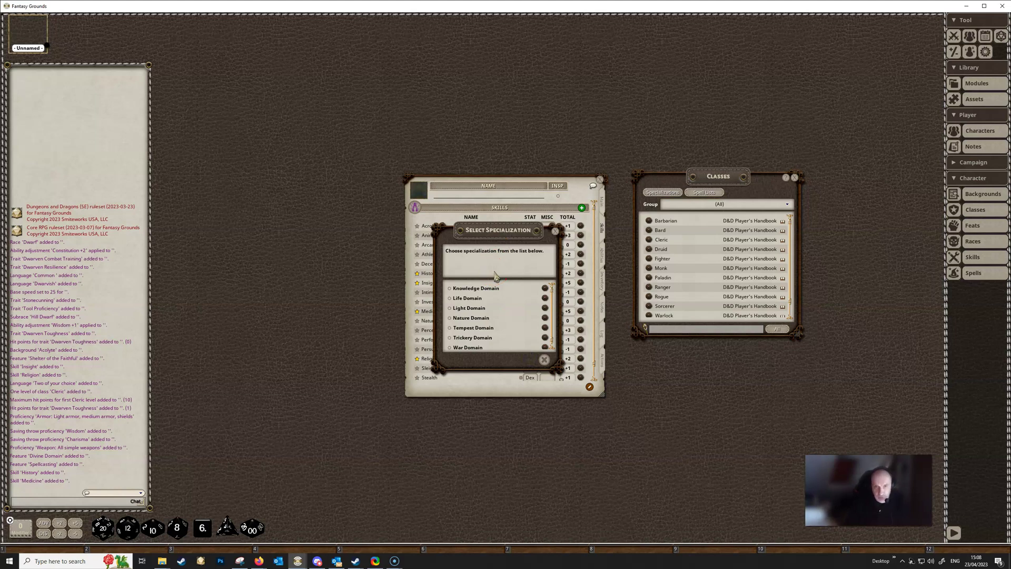
# Choose Life Domain as the Cleric's specialization and confirm it
pyautogui.moveTo(491, 293); pyautogui.dragTo(497, 303)
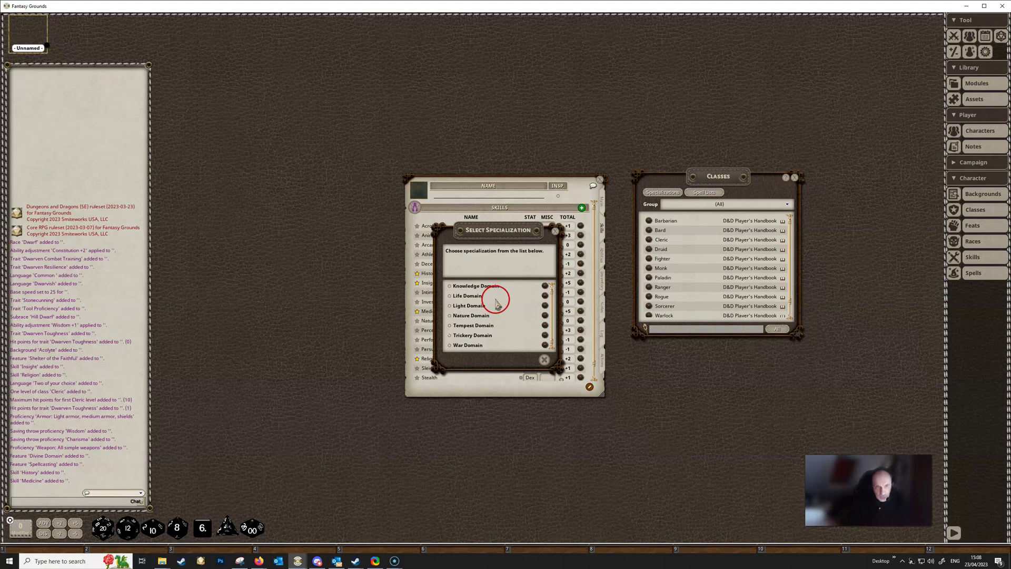
pyautogui.scroll(-1, 497, 303)
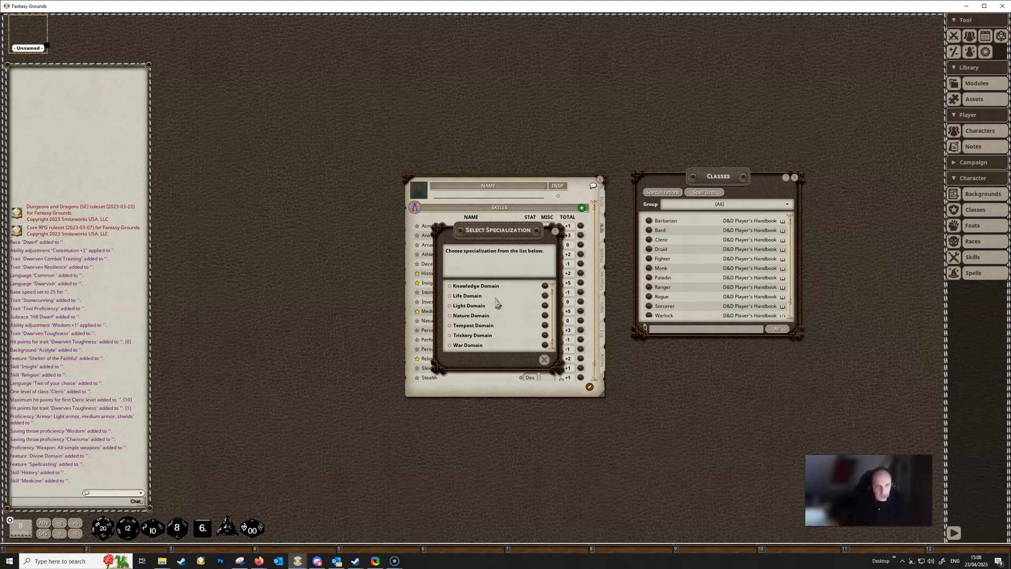
pyautogui.moveTo(497, 303)
pyautogui.mouseDown()
pyautogui.moveTo(499, 320)
pyautogui.moveTo(498, 303)
pyautogui.moveTo(463, 312)
pyautogui.moveTo(460, 300)
pyautogui.mouseUp()
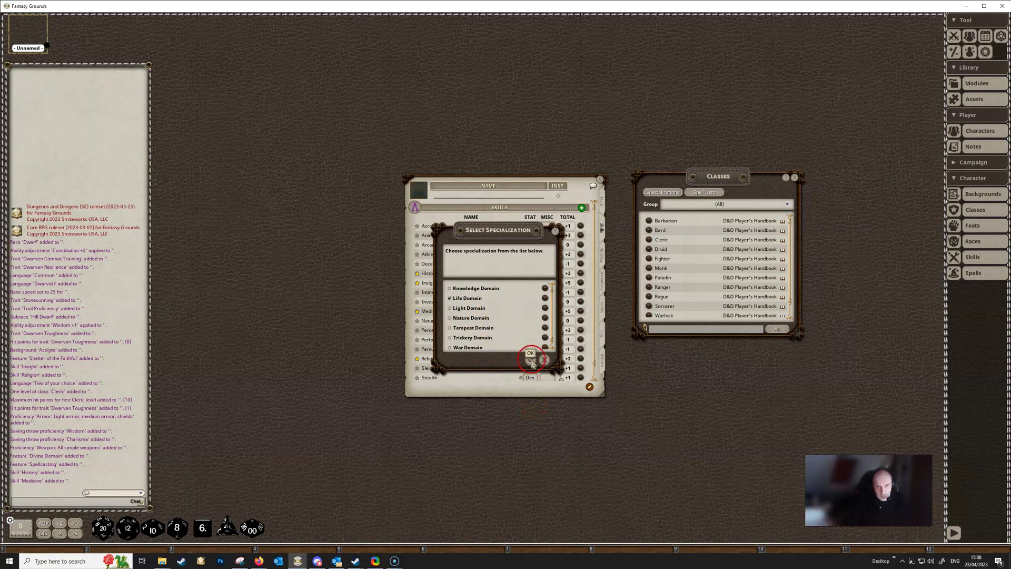
pyautogui.click(531, 361)
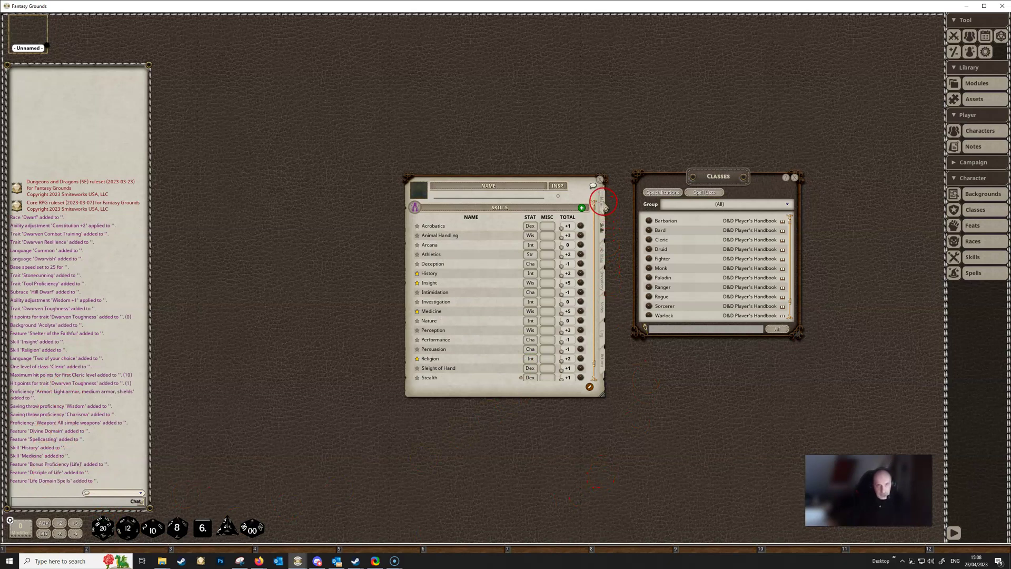
# Examine the Cleric's class and level details, including the caster multiplier, hit die and specialization
pyautogui.click(602, 204)
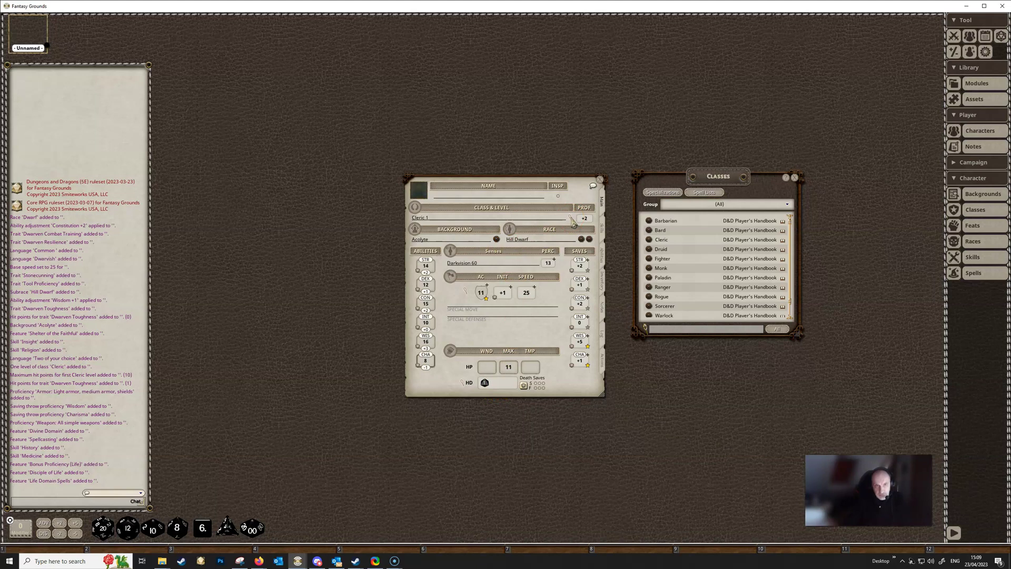
pyautogui.click(570, 219)
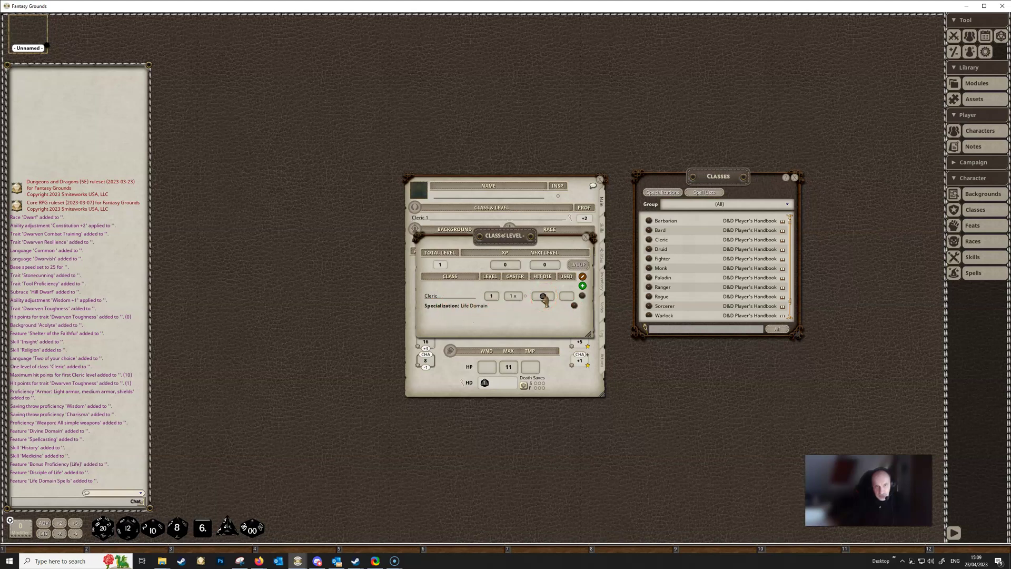
pyautogui.click(519, 304)
pyautogui.click(514, 304)
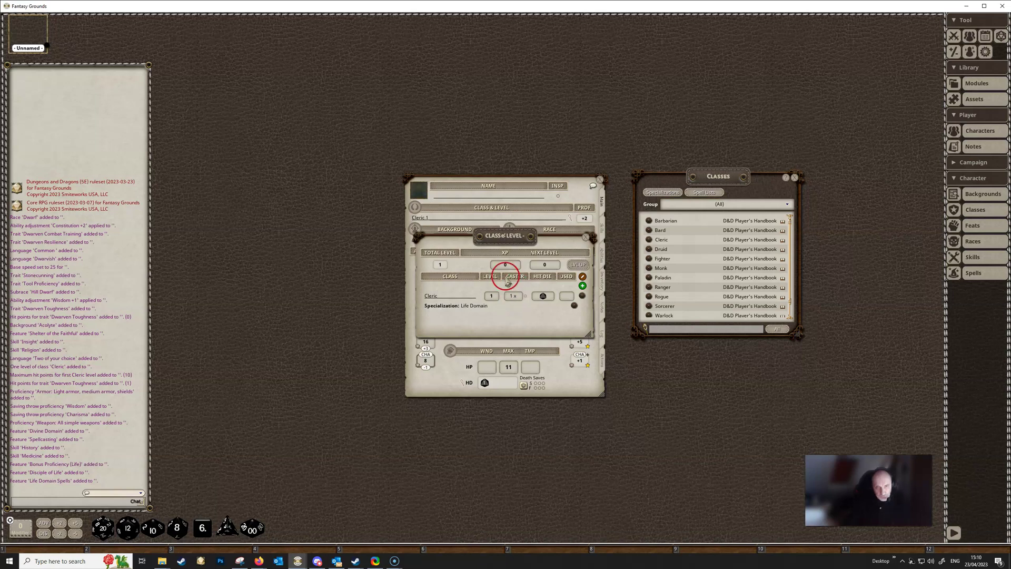
# Set the experience points needed for the character's next level to 300
pyautogui.click(541, 264)
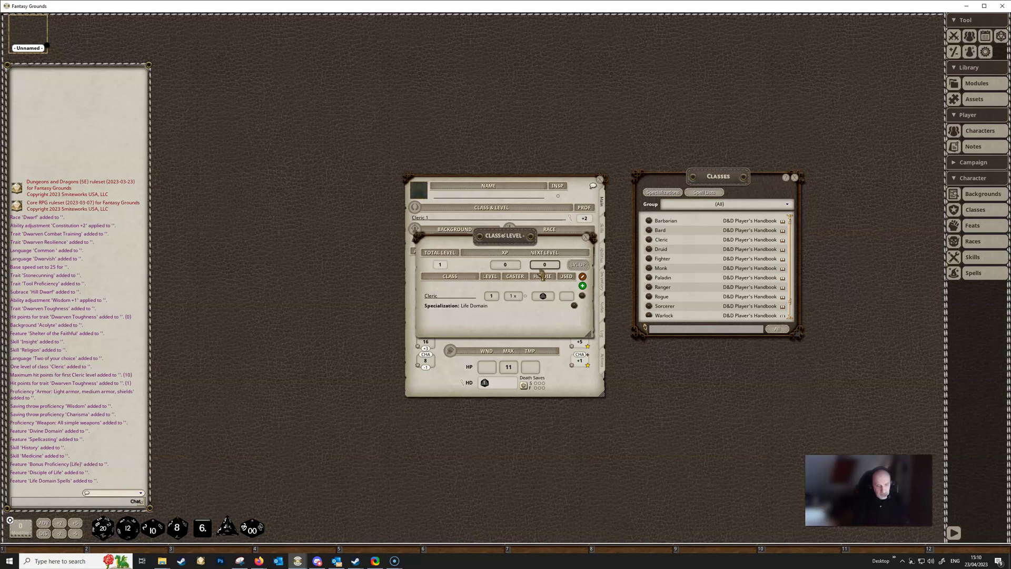
pyautogui.click(541, 277)
pyautogui.click(500, 329)
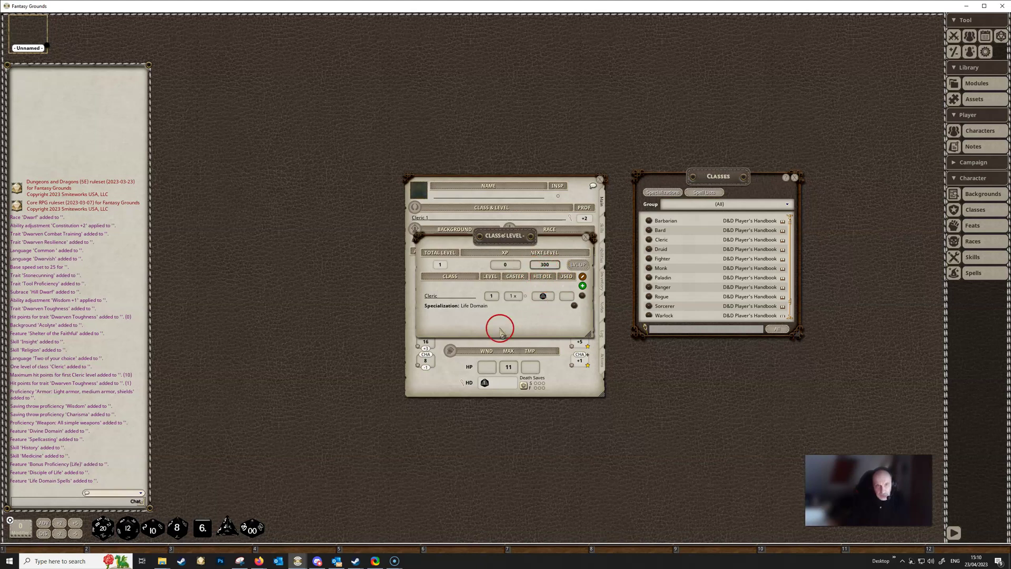
pyautogui.click(541, 313)
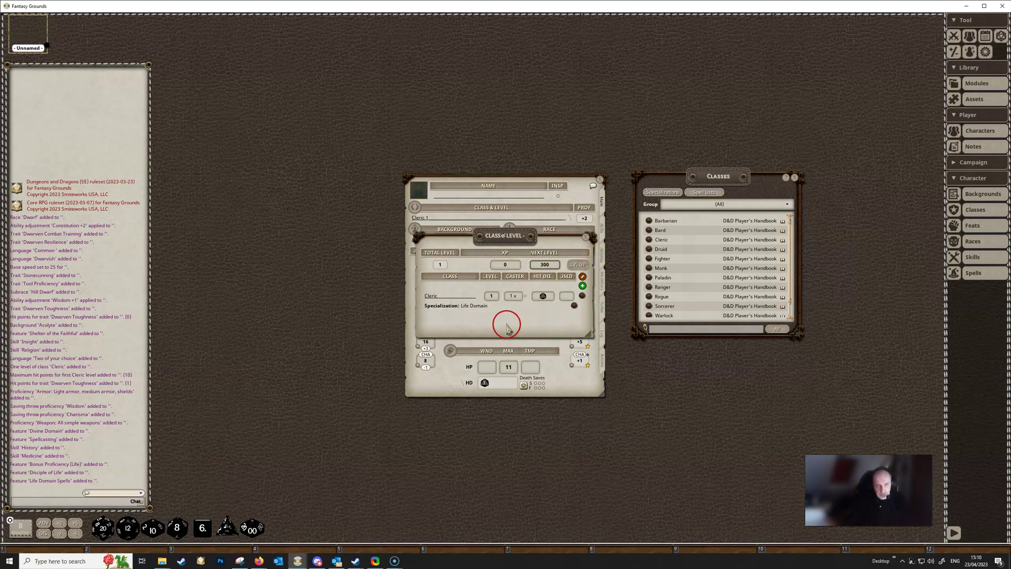
# Read the Life Domain specialization and Cleric class entries, then close them and the class and level details
pyautogui.click(574, 306)
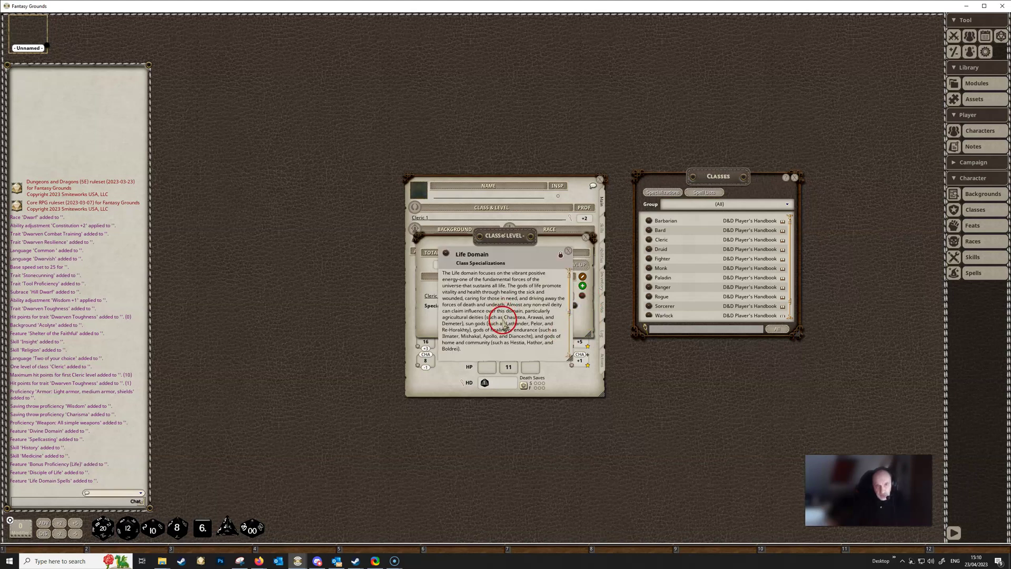
pyautogui.scroll(-5, 518, 295)
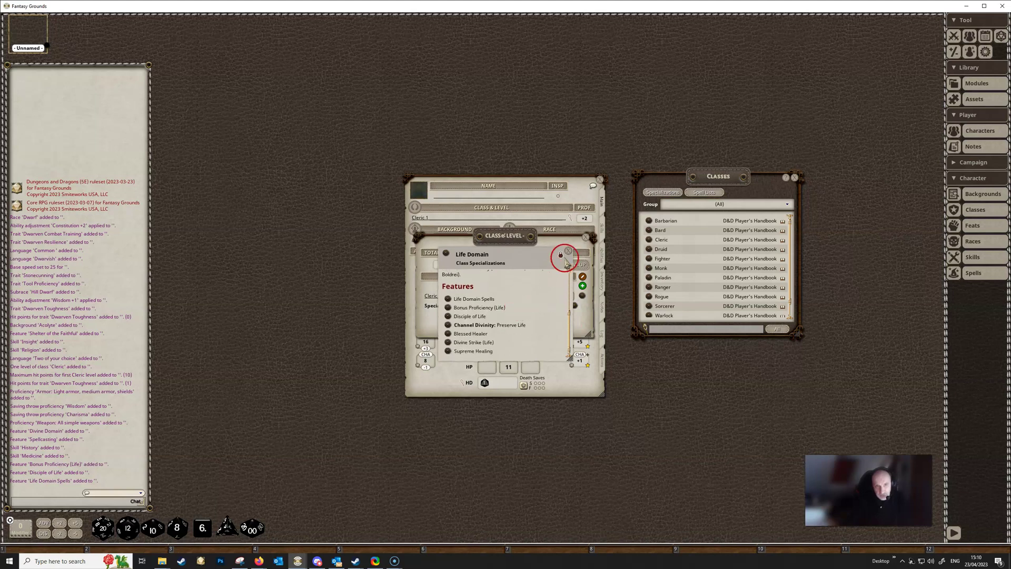
pyautogui.click(568, 251)
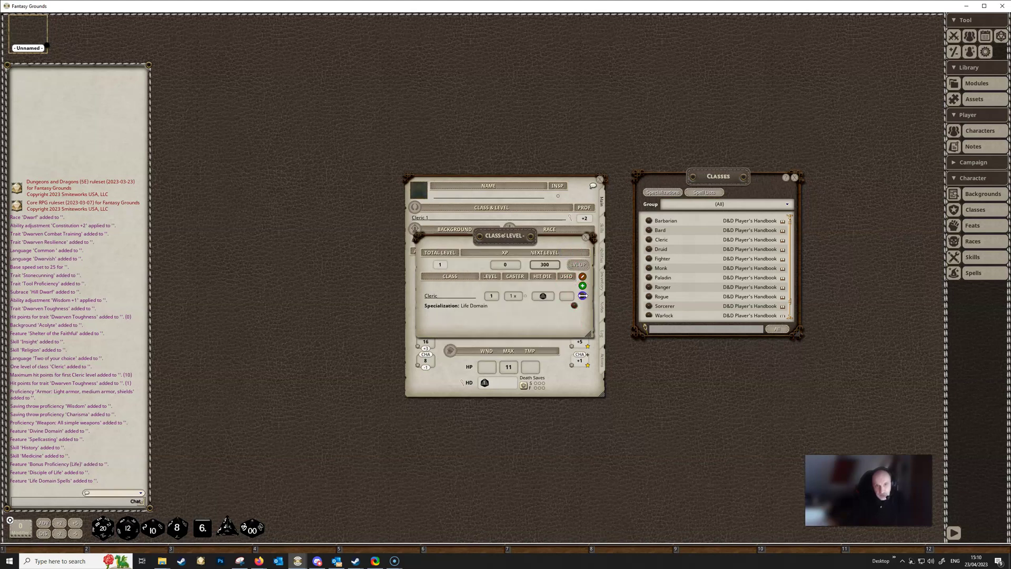
pyautogui.click(582, 296)
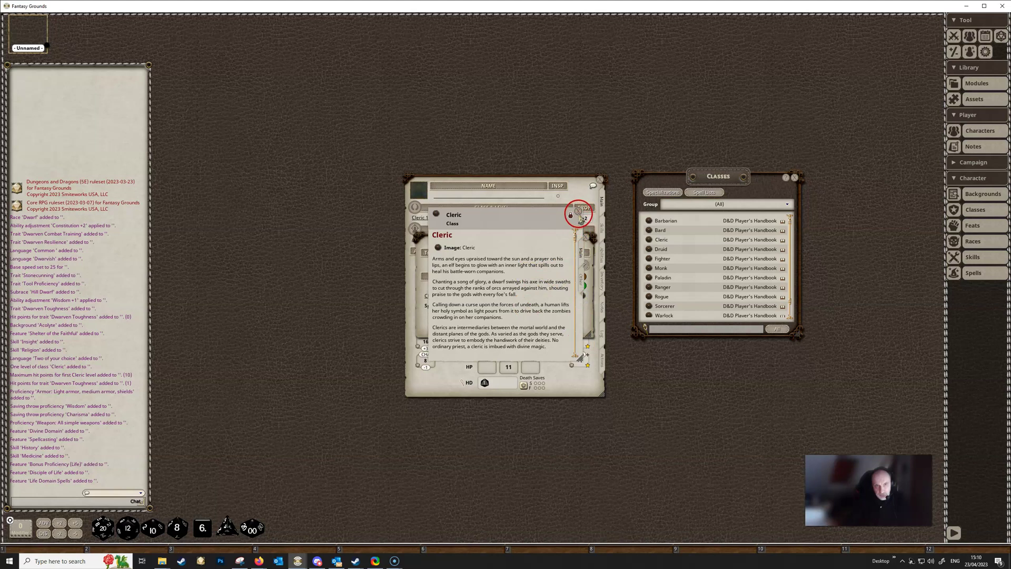
pyautogui.click(579, 213)
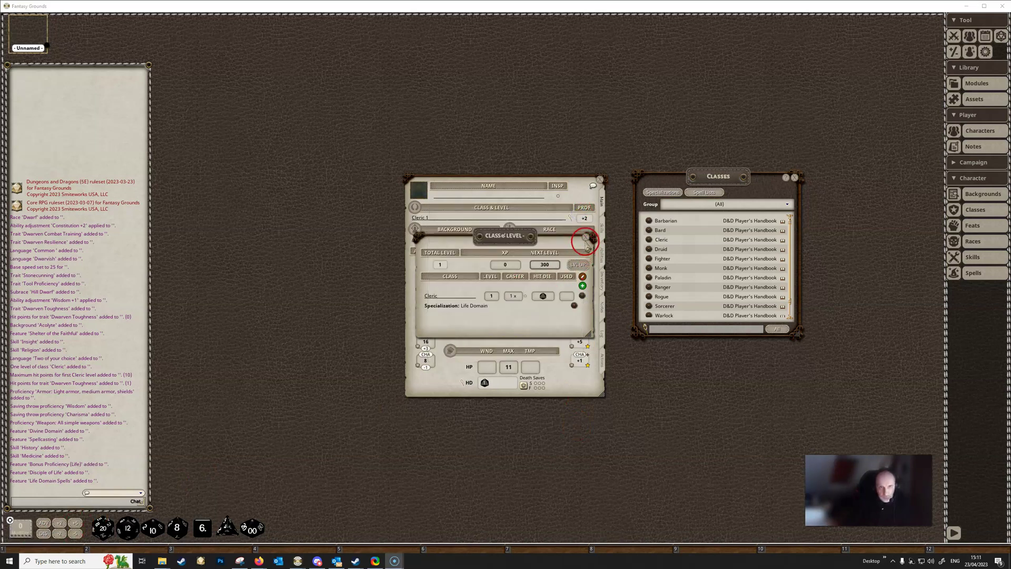
pyautogui.click(586, 238)
# Review the character's skills, then features, traits, proficiencies and languages, and finally the Cleric and race actions
pyautogui.click(602, 227)
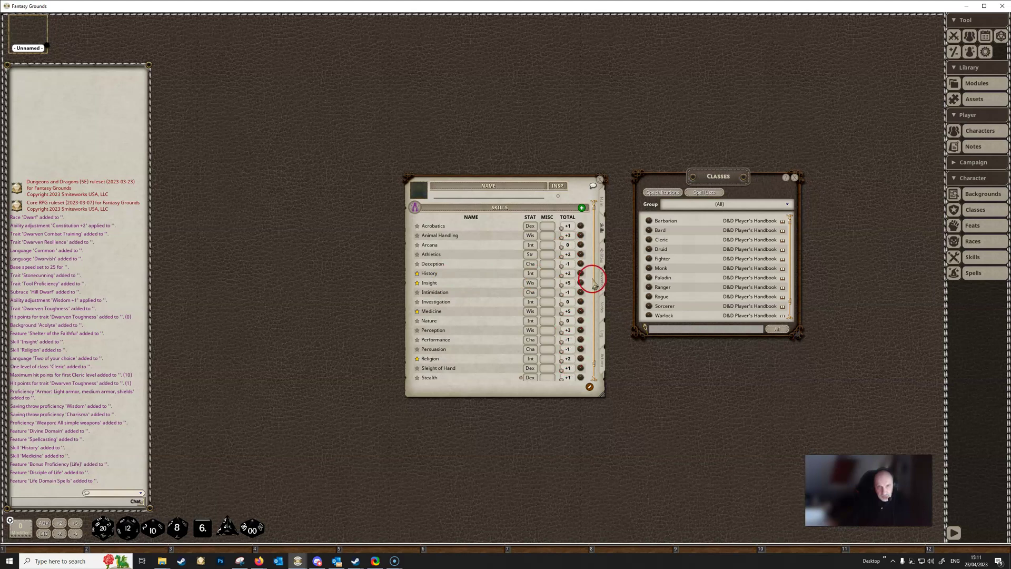
pyautogui.click(601, 254)
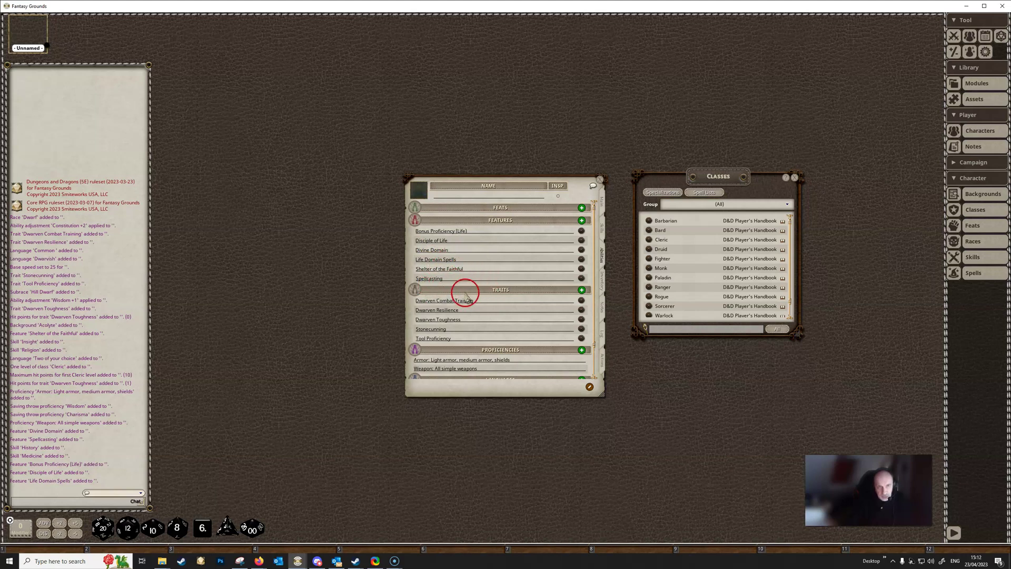
pyautogui.scroll(-1, 466, 296)
pyautogui.scroll(-2, 475, 253)
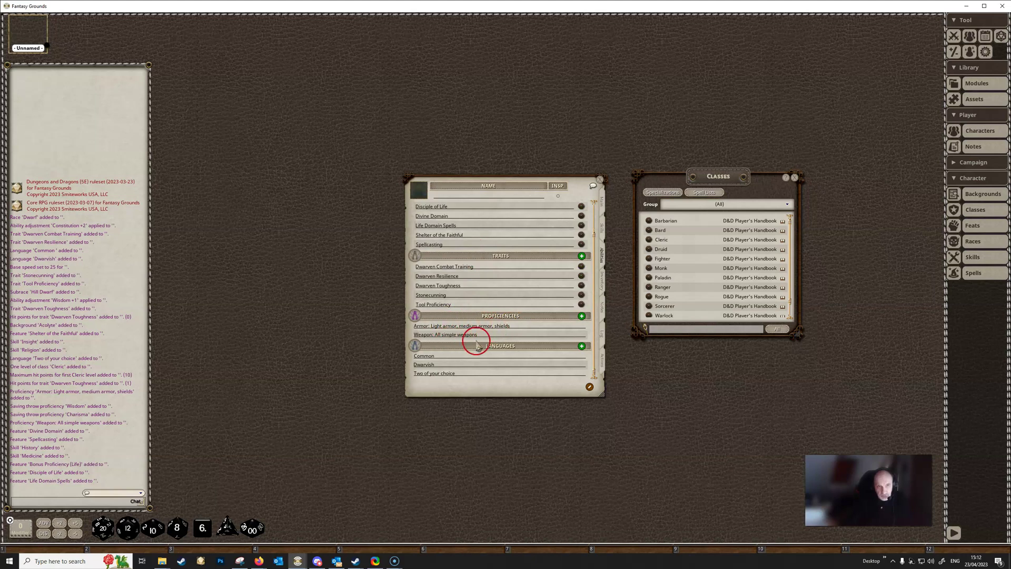
pyautogui.scroll(3, 499, 326)
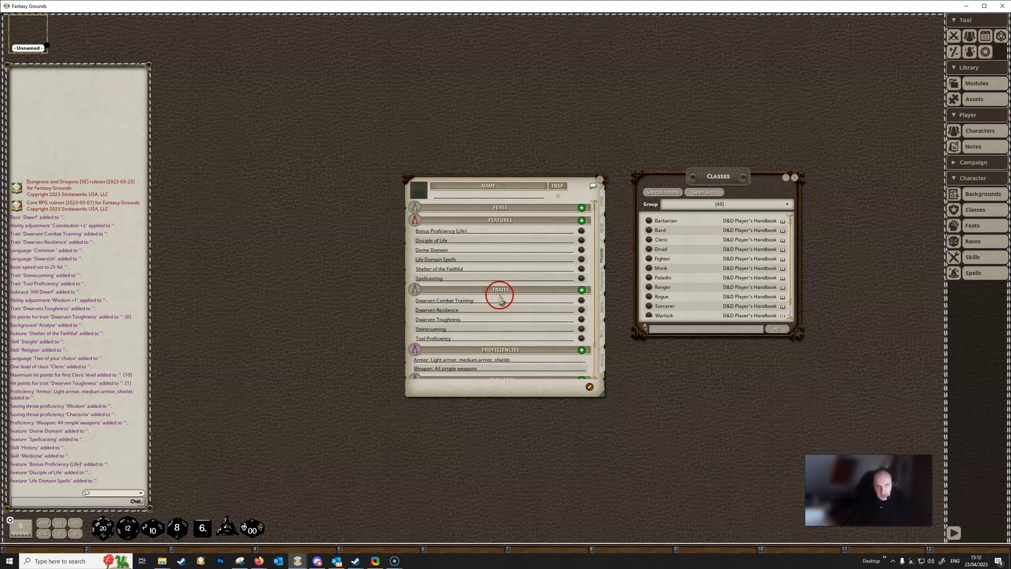
pyautogui.click(601, 362)
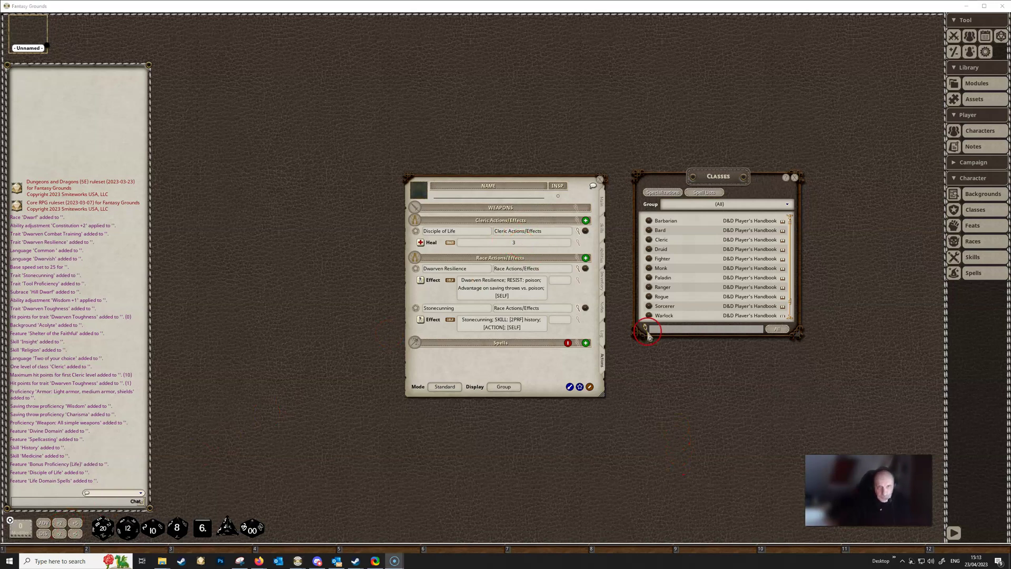
# Close the classes list, show the character's inventory and place the campaign items list beside the sheet
pyautogui.click(793, 178)
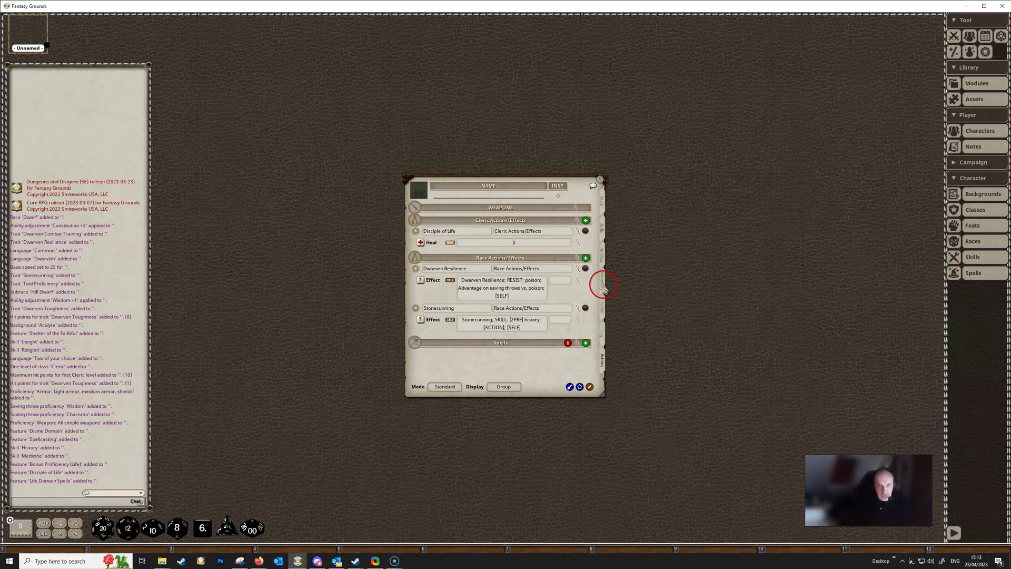
pyautogui.click(604, 284)
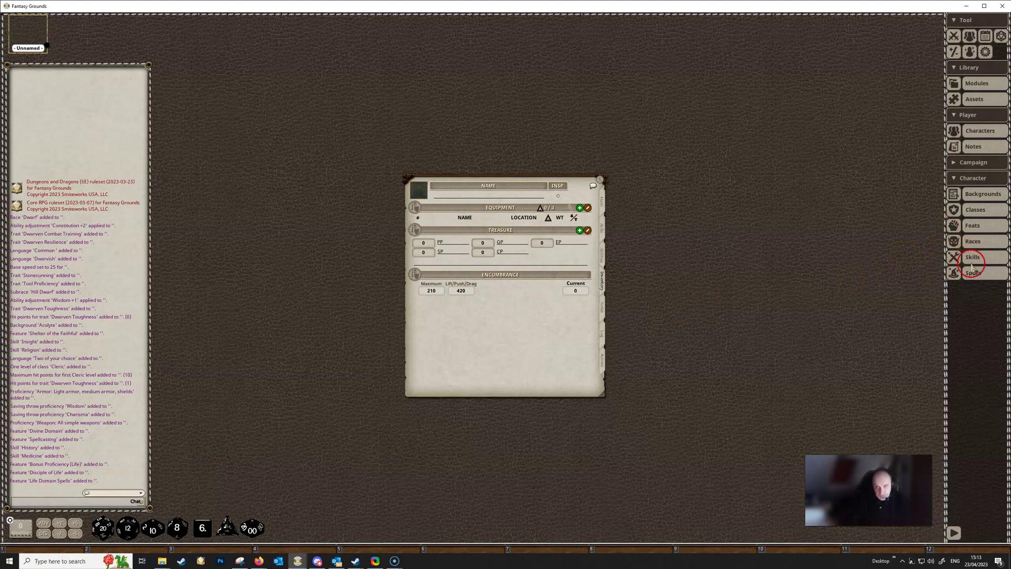
pyautogui.click(982, 168)
pyautogui.click(982, 214)
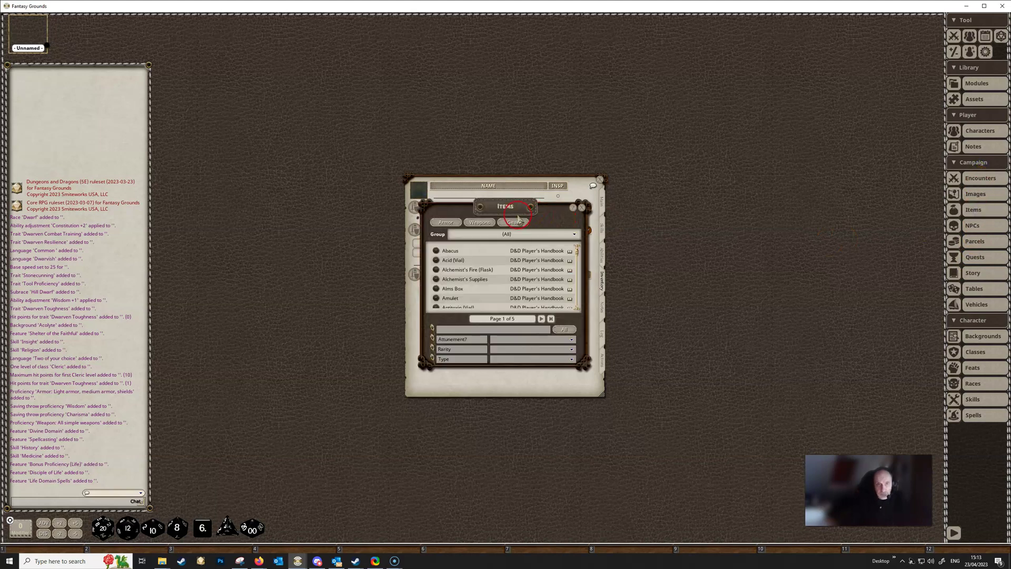
pyautogui.moveTo(492, 211); pyautogui.dragTo(718, 180)
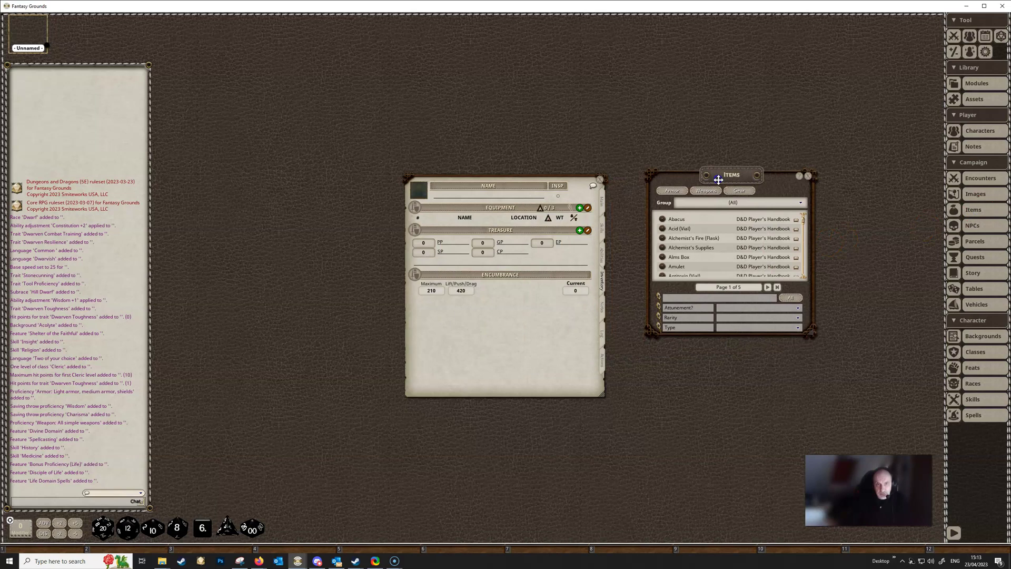
# Bring up the armor table from the items list and place it beside the character sheet
pyautogui.click(674, 192)
pyautogui.click(672, 193)
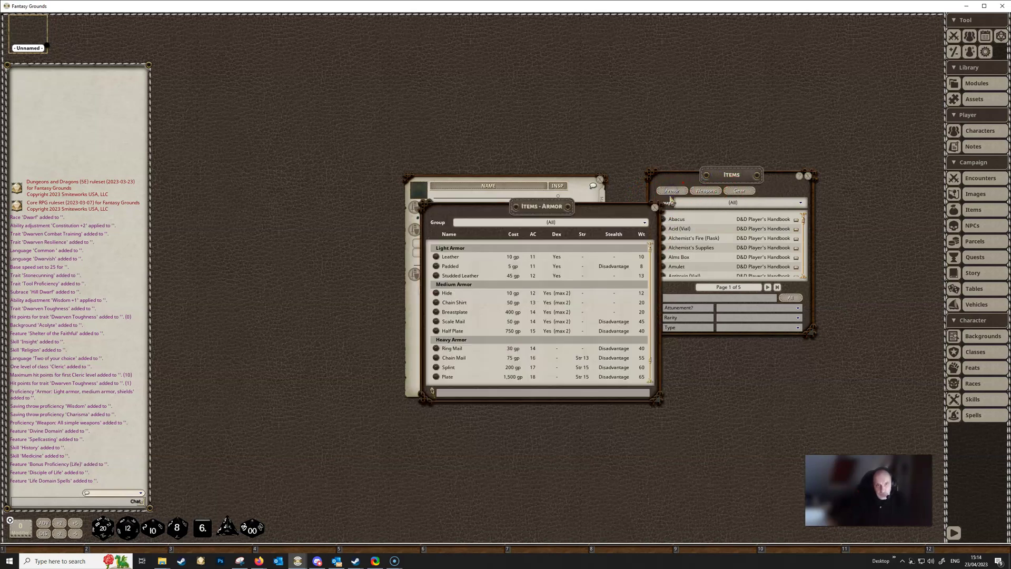
pyautogui.moveTo(556, 216); pyautogui.dragTo(754, 220)
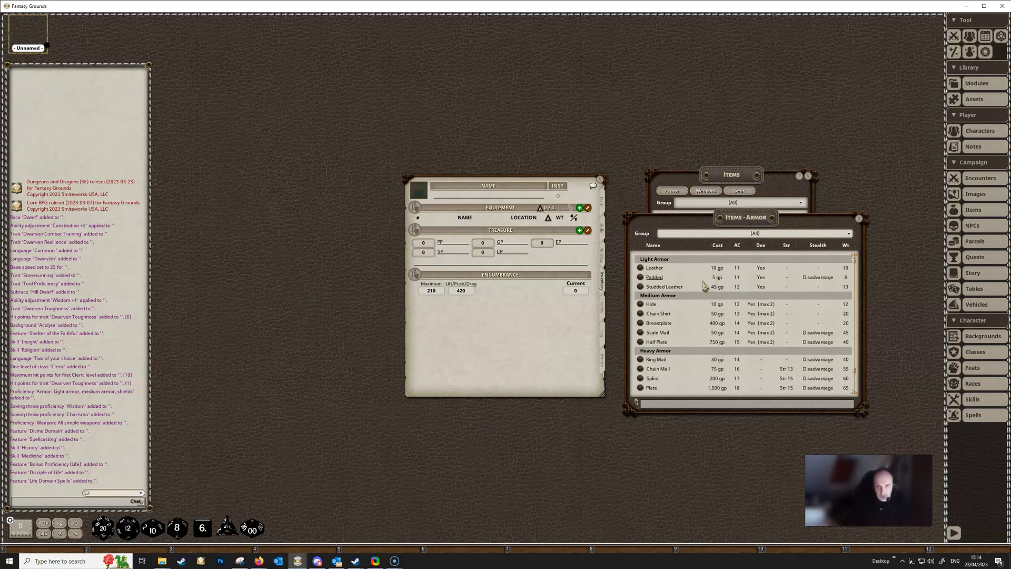
# Add Chain Mail from the heavy armor entries to the character's equipment
pyautogui.scroll(-2, 704, 285)
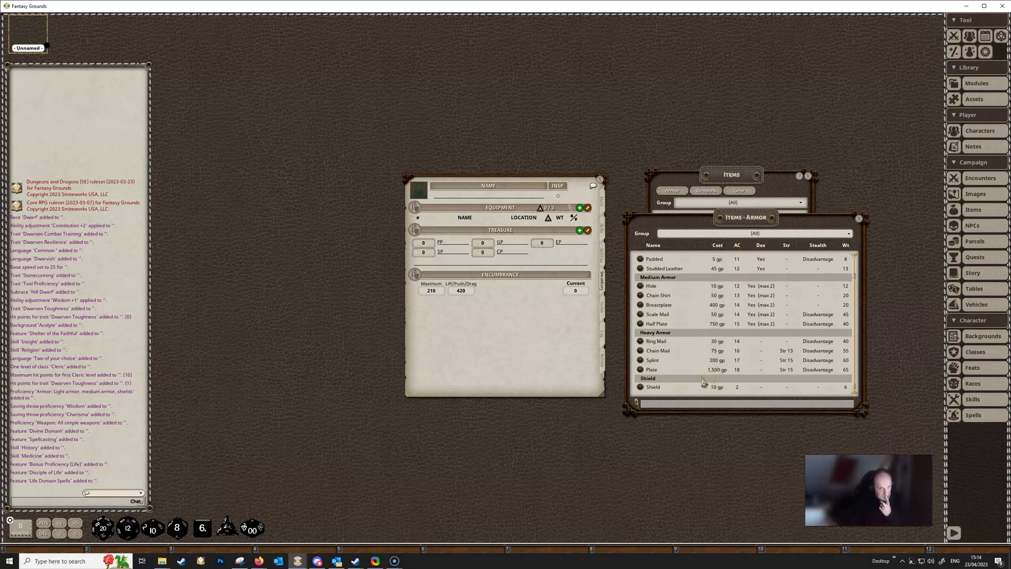
pyautogui.moveTo(637, 400); pyautogui.dragTo(507, 335)
pyautogui.click(564, 343)
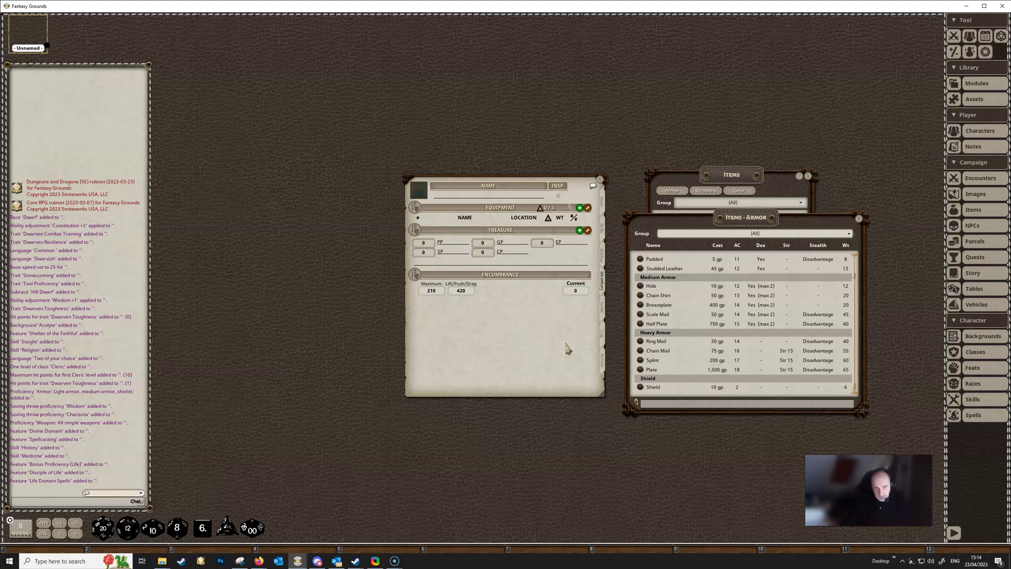
pyautogui.click(641, 352)
# Examine the armor class calculation on the main sheet, including the armor bonus, Dexterity setting, proficiency and stealth disadvantage
pyautogui.moveTo(510, 222); pyautogui.dragTo(603, 210)
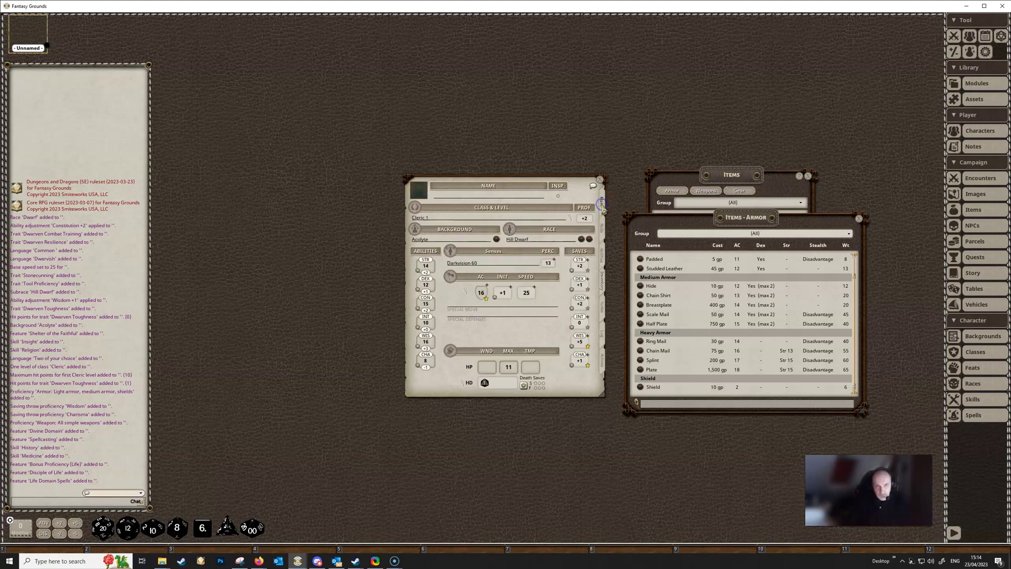
pyautogui.moveTo(523, 280)
pyautogui.mouseDown()
pyautogui.moveTo(479, 296)
pyautogui.moveTo(483, 273)
pyautogui.moveTo(485, 302)
pyautogui.moveTo(463, 290)
pyautogui.moveTo(444, 300)
pyautogui.moveTo(544, 311)
pyautogui.moveTo(439, 316)
pyautogui.moveTo(422, 301)
pyautogui.moveTo(481, 314)
pyautogui.mouseUp()
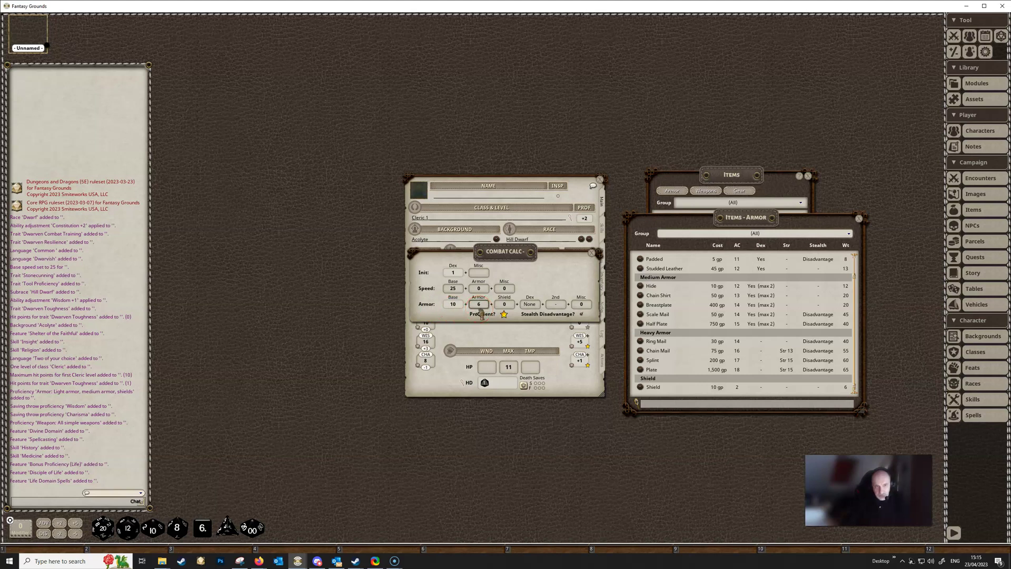
pyautogui.moveTo(480, 314); pyautogui.dragTo(510, 319)
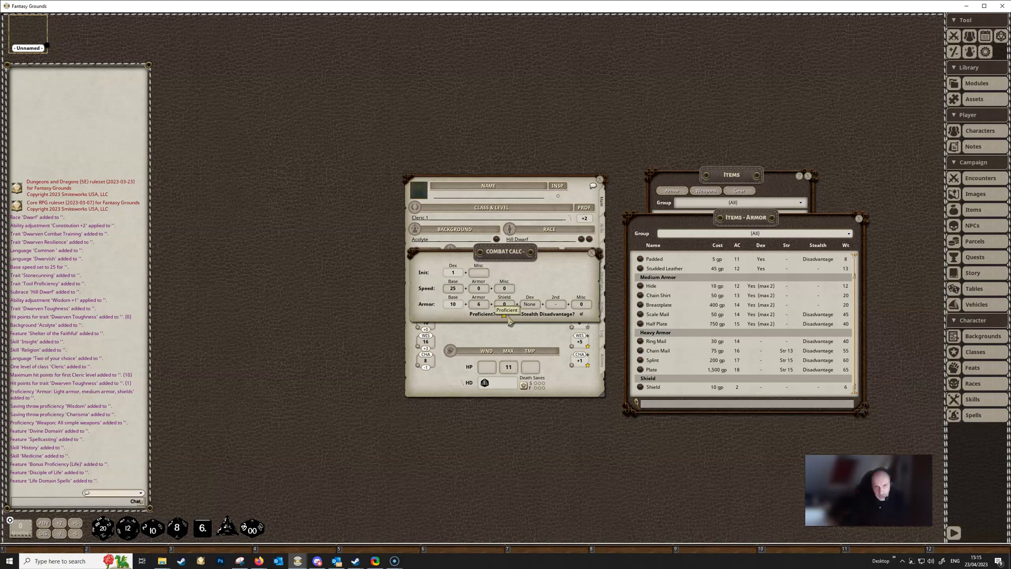
pyautogui.click(507, 318)
pyautogui.click(508, 320)
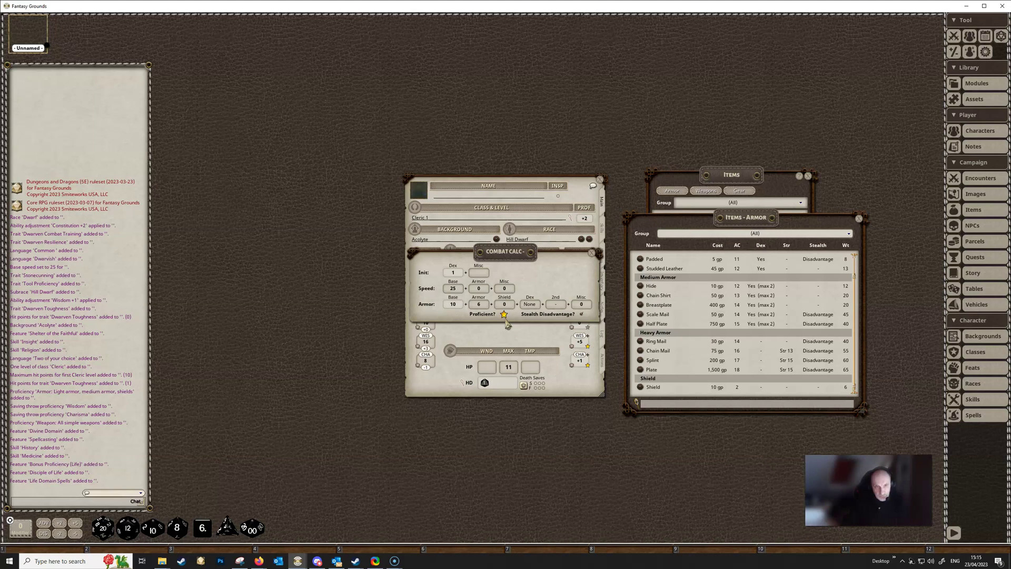
pyautogui.click(518, 319)
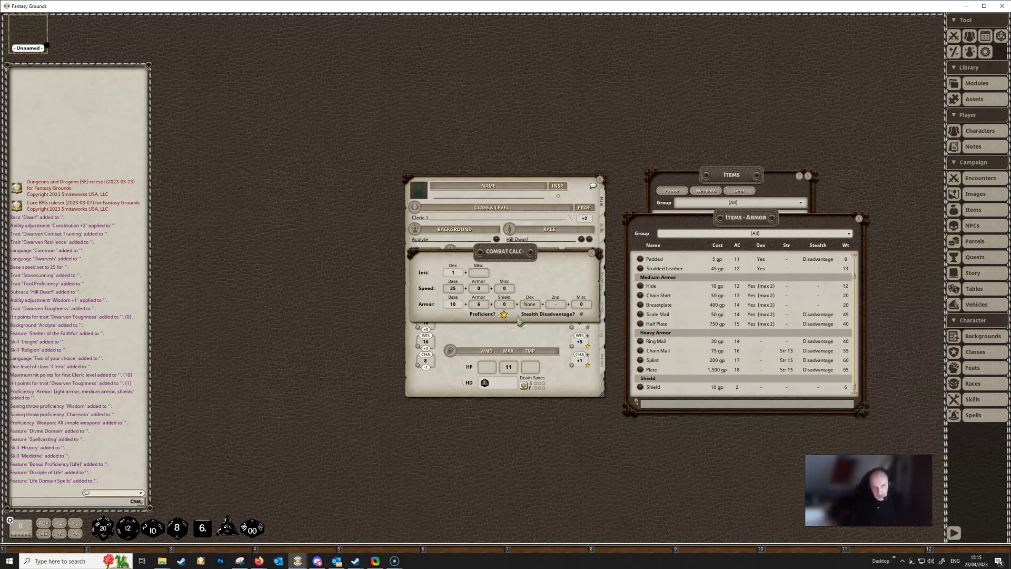
pyautogui.click(481, 313)
pyautogui.click(513, 318)
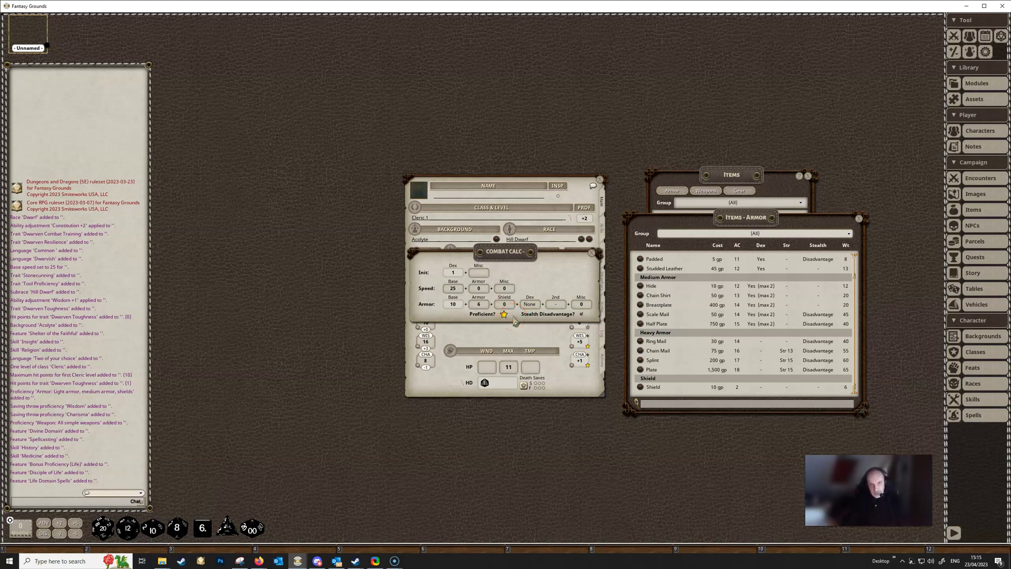
pyautogui.click(515, 319)
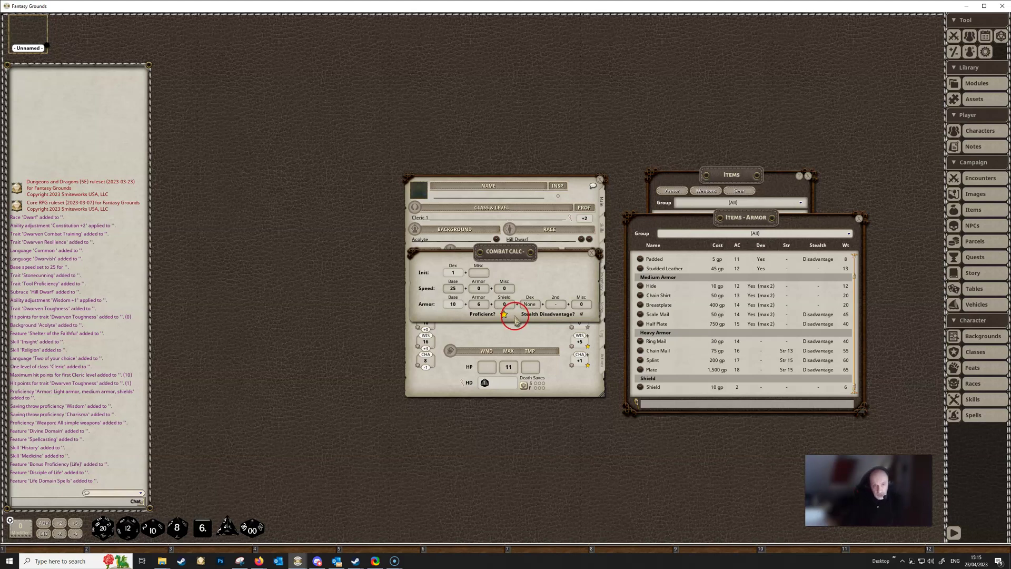
pyautogui.click(515, 319)
pyautogui.click(514, 320)
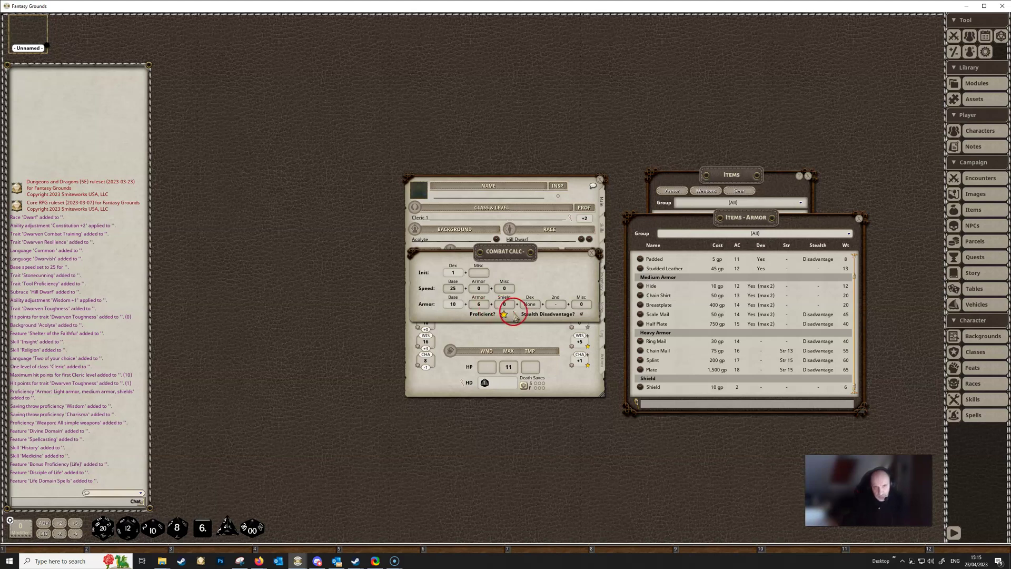
# Compare the combat calculation with the sheet's armor class and Dexterity values, then close the calculation
pyautogui.moveTo(522, 242); pyautogui.dragTo(501, 306)
pyautogui.click(419, 291)
pyautogui.click(480, 312)
pyautogui.click(488, 363)
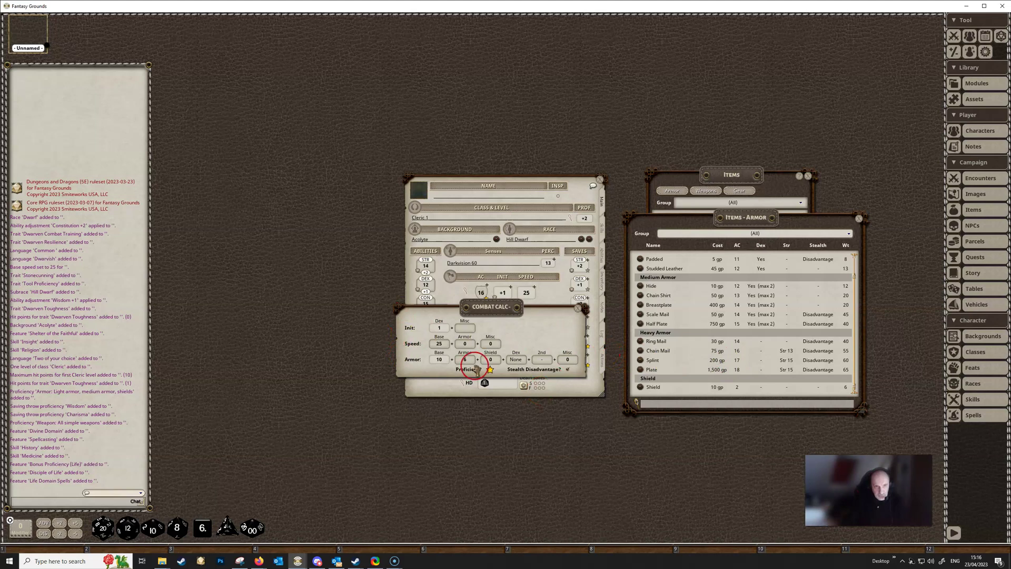
pyautogui.click(578, 308)
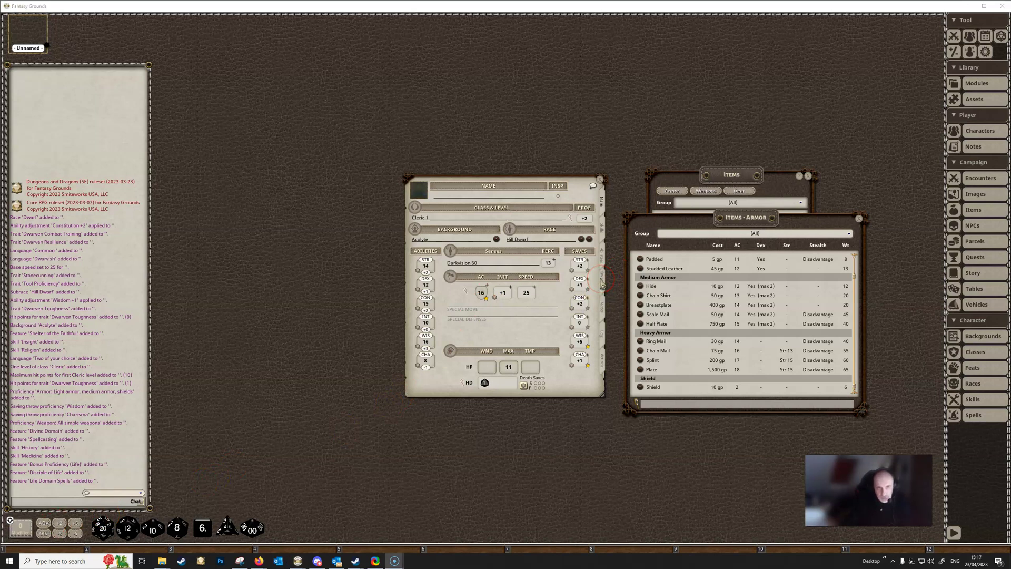
# Add a Shield from the armor table to the character's equipment and check the armor class on the main sheet
pyautogui.click(601, 279)
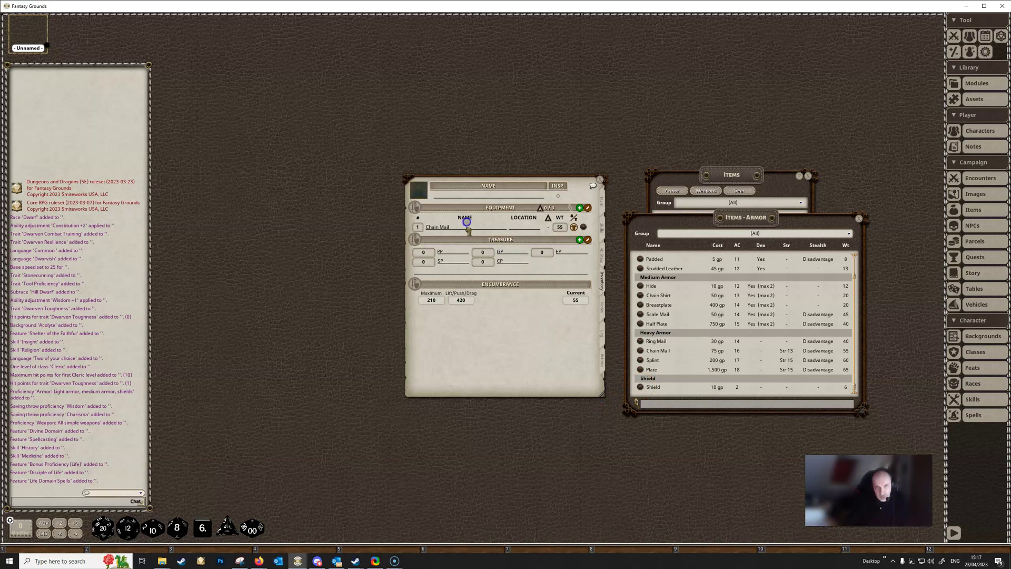
pyautogui.moveTo(466, 222); pyautogui.dragTo(466, 223)
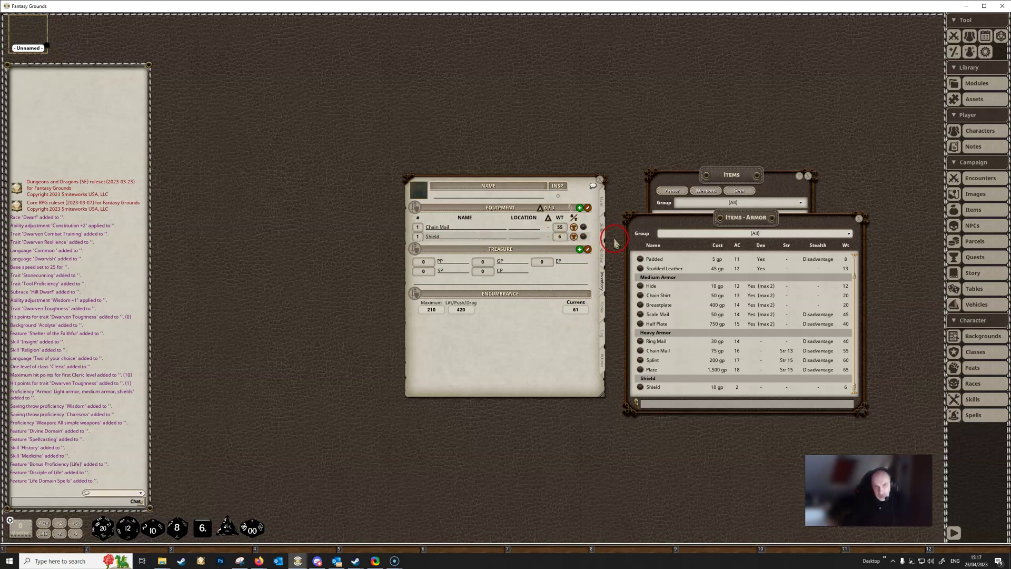
pyautogui.click(603, 201)
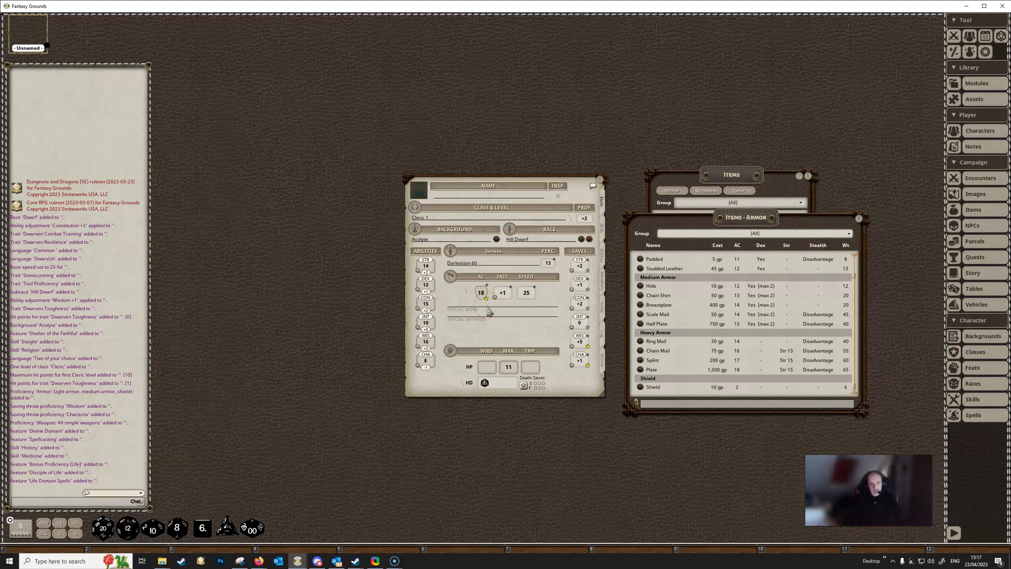
# Close the armor table, keeping the general items list beside the character sheet
pyautogui.moveTo(733, 393); pyautogui.dragTo(464, 290)
pyautogui.click(463, 291)
pyautogui.click(435, 360)
pyautogui.moveTo(435, 361)
pyautogui.mouseDown()
pyautogui.moveTo(500, 362)
pyautogui.moveTo(426, 360)
pyautogui.moveTo(575, 368)
pyautogui.moveTo(576, 306)
pyautogui.mouseUp()
pyautogui.click(859, 219)
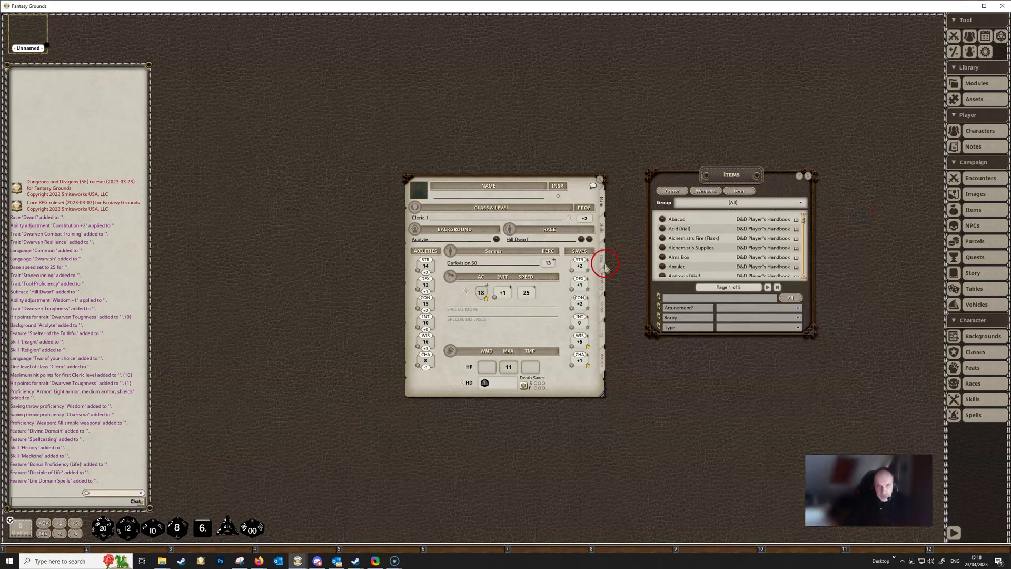
# Add a Warhammer from the weapons table to the character's equipment
pyautogui.click(603, 275)
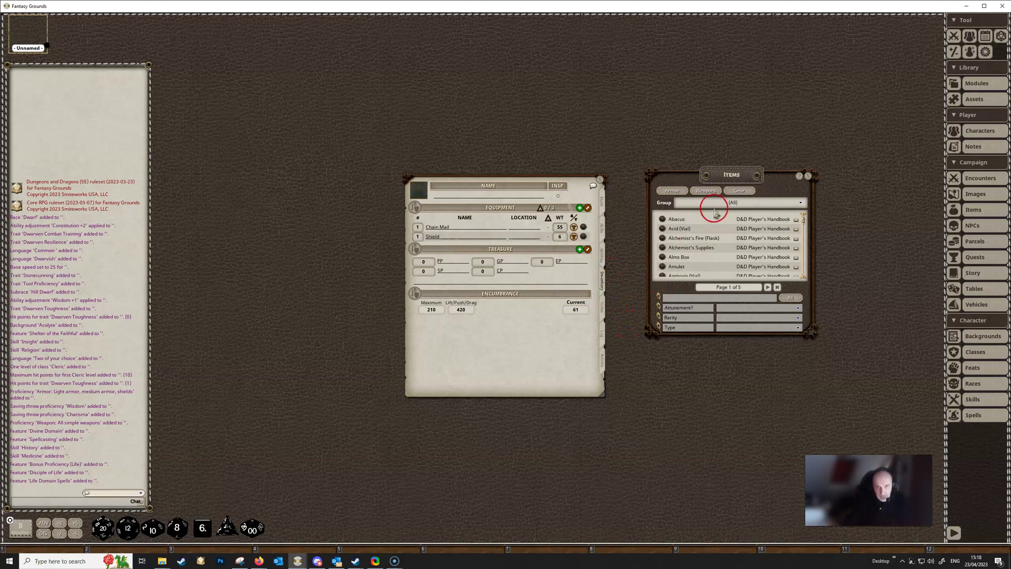
pyautogui.click(706, 192)
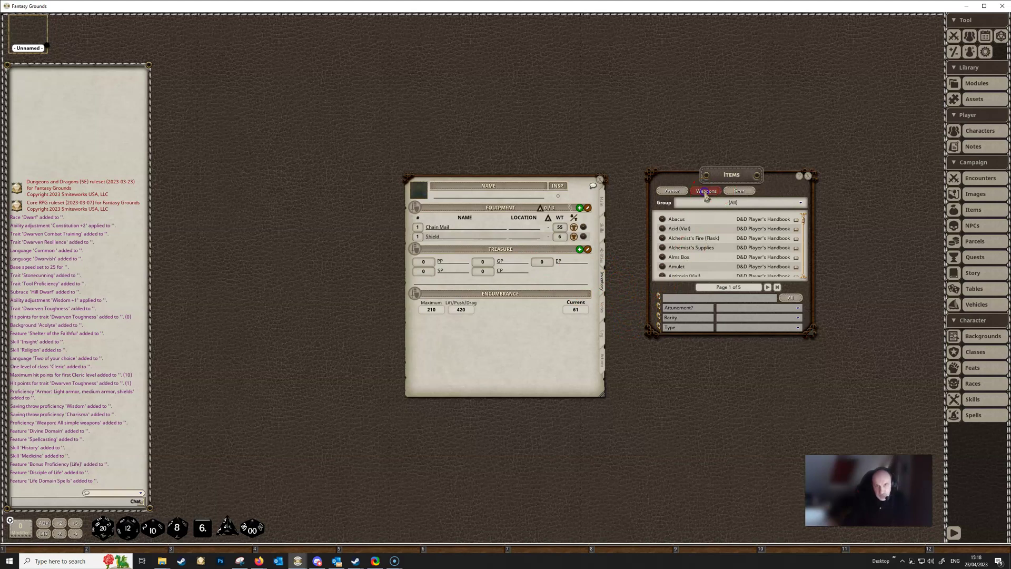
pyautogui.moveTo(583, 210); pyautogui.dragTo(775, 149)
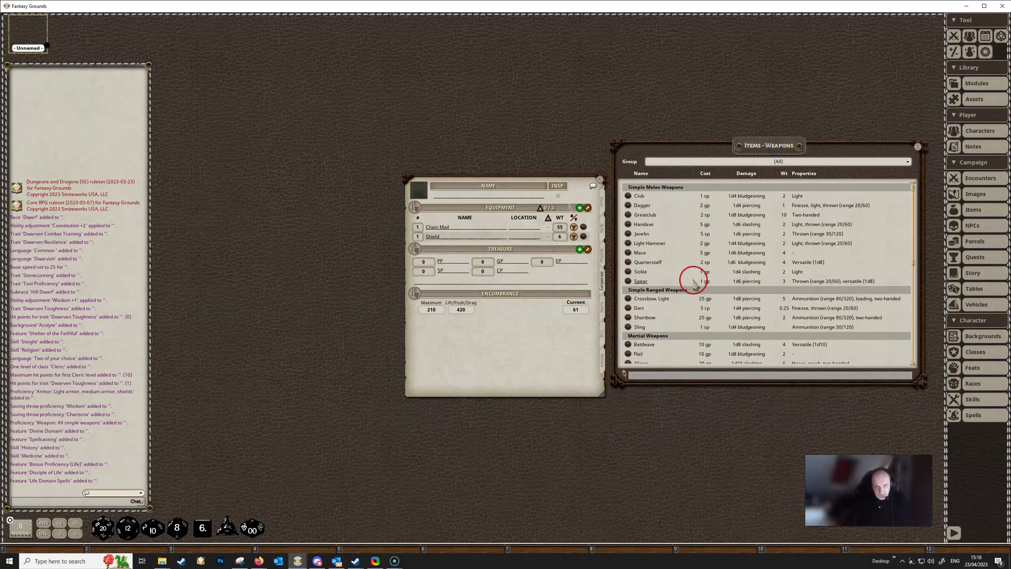
pyautogui.scroll(-2, 676, 278)
pyautogui.scroll(-2, 678, 278)
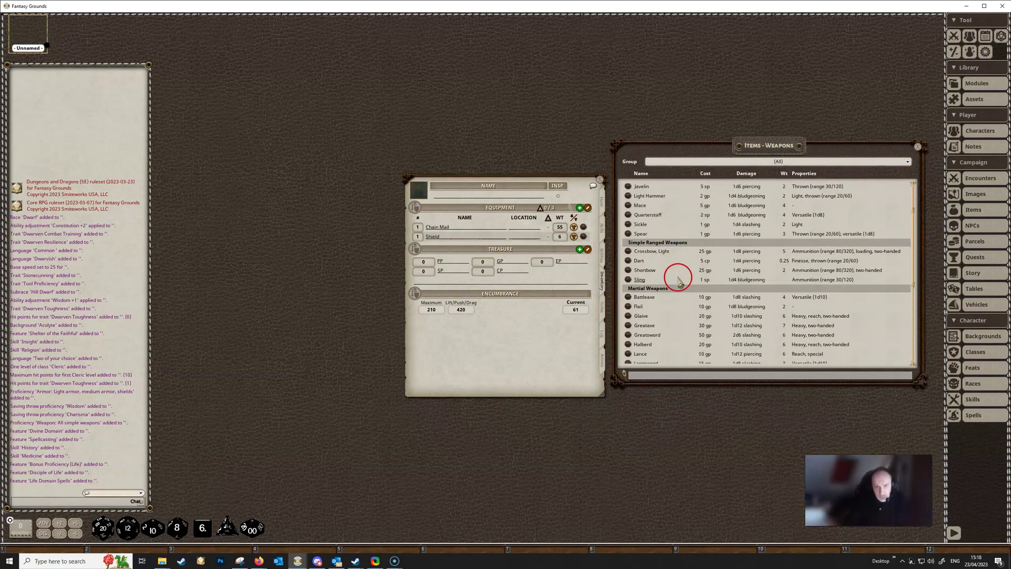
pyautogui.scroll(-2, 679, 280)
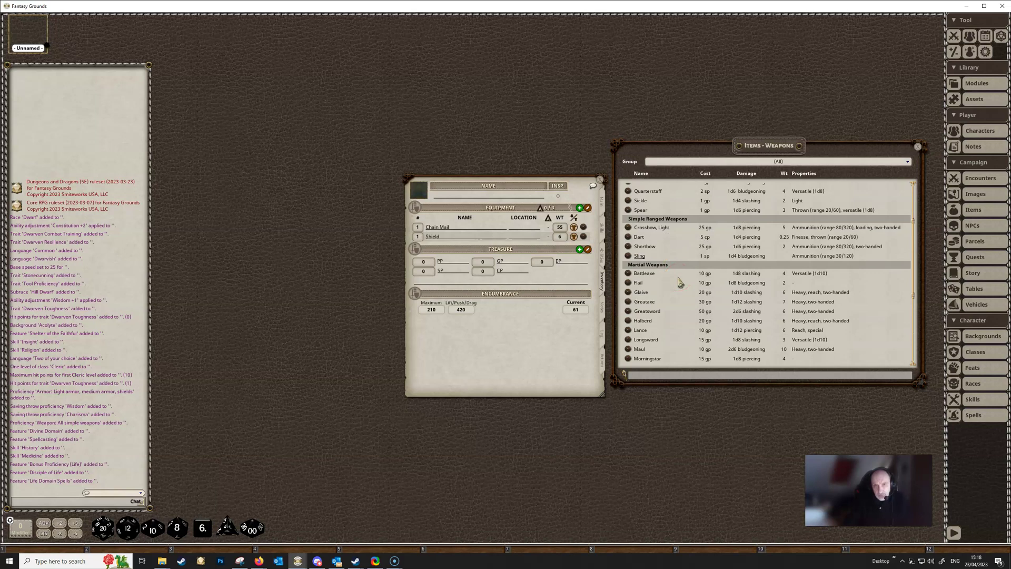
pyautogui.scroll(-5, 679, 282)
pyautogui.scroll(-1, 679, 283)
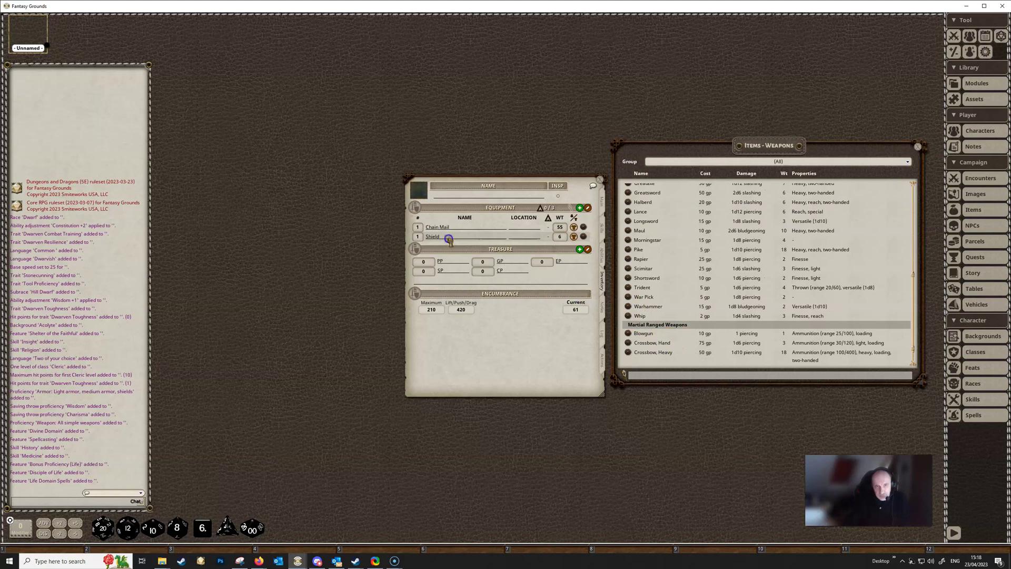
pyautogui.moveTo(451, 235); pyautogui.dragTo(451, 237)
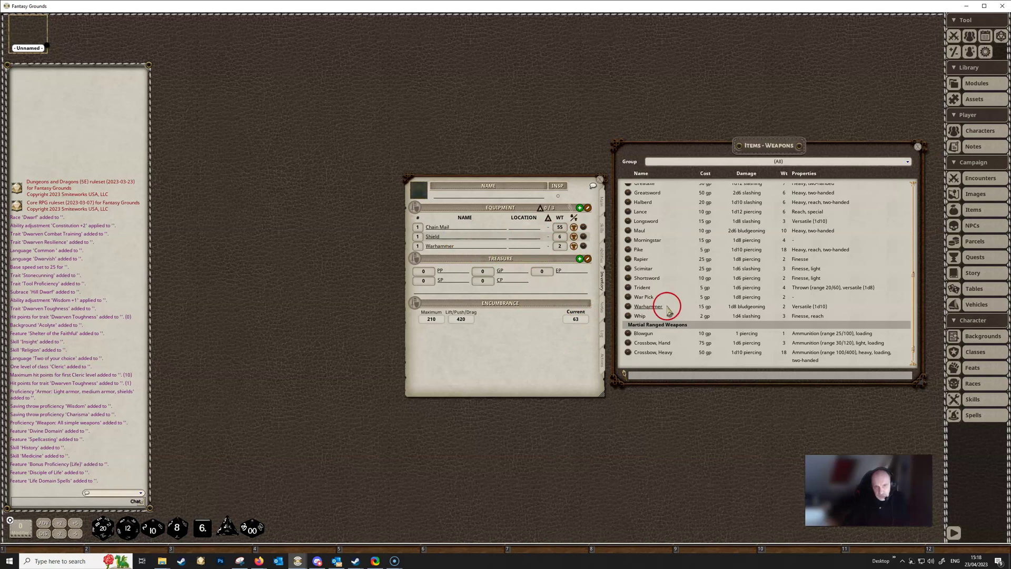
# Add a Light Crossbow from the simple ranged weapons to the character's equipment and close the weapons table
pyautogui.scroll(-1, 669, 308)
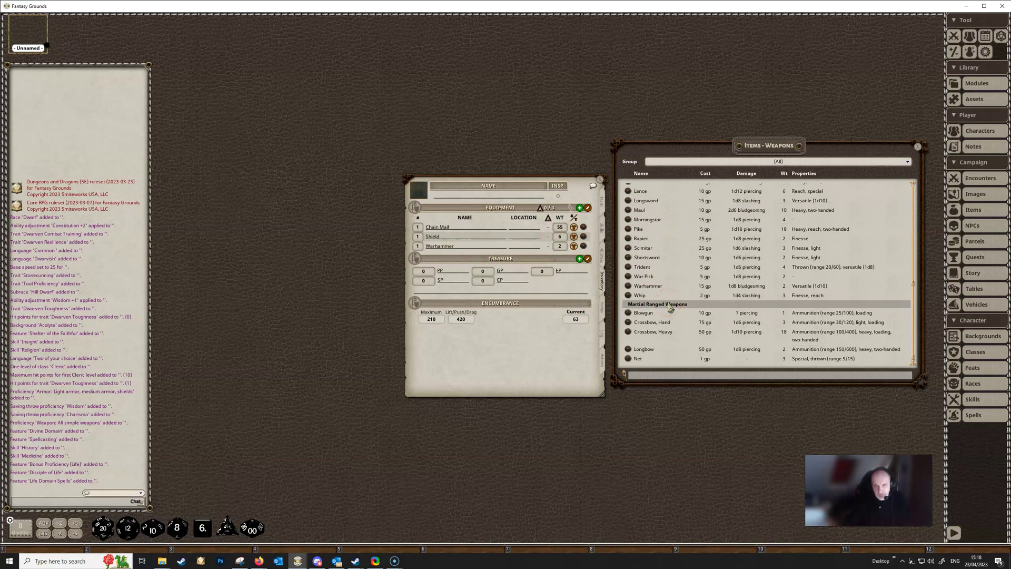
pyautogui.scroll(6, 671, 313)
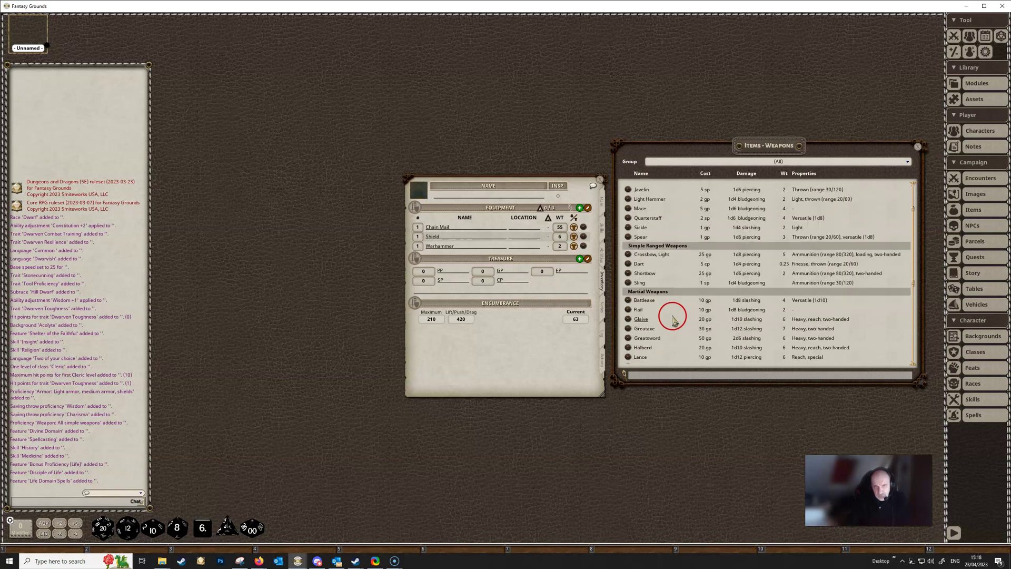
pyautogui.moveTo(631, 255); pyautogui.dragTo(475, 239)
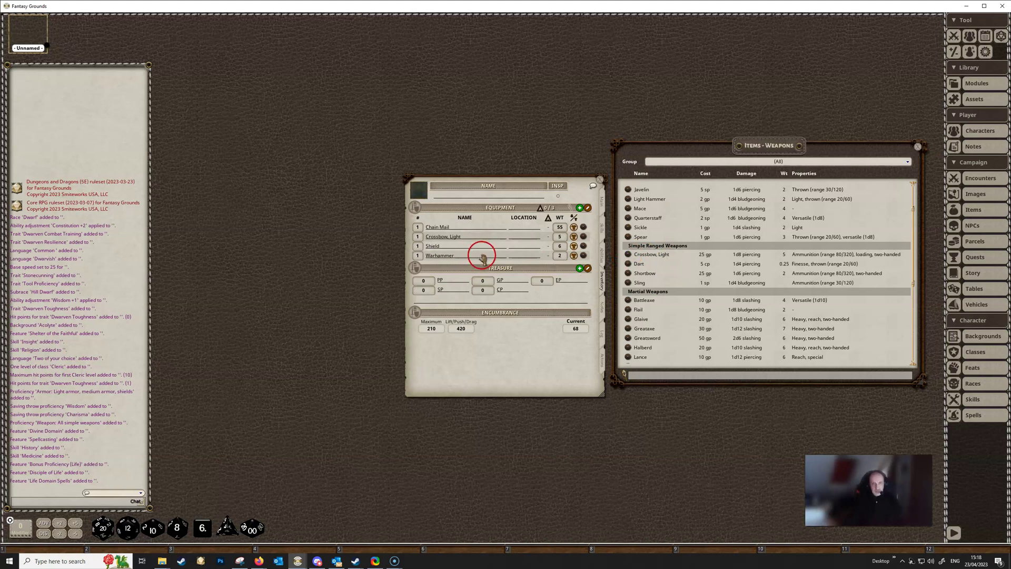
pyautogui.click(917, 147)
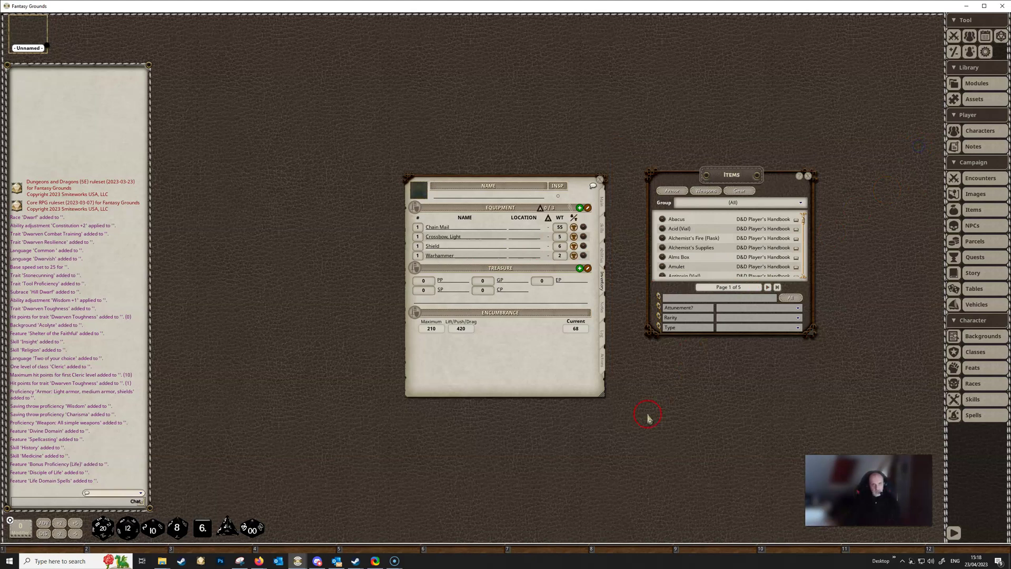
# Examine the Light Crossbow's attack and damage settings among the character's actions, trying Dex as the attack stat and restoring Base
pyautogui.click(603, 362)
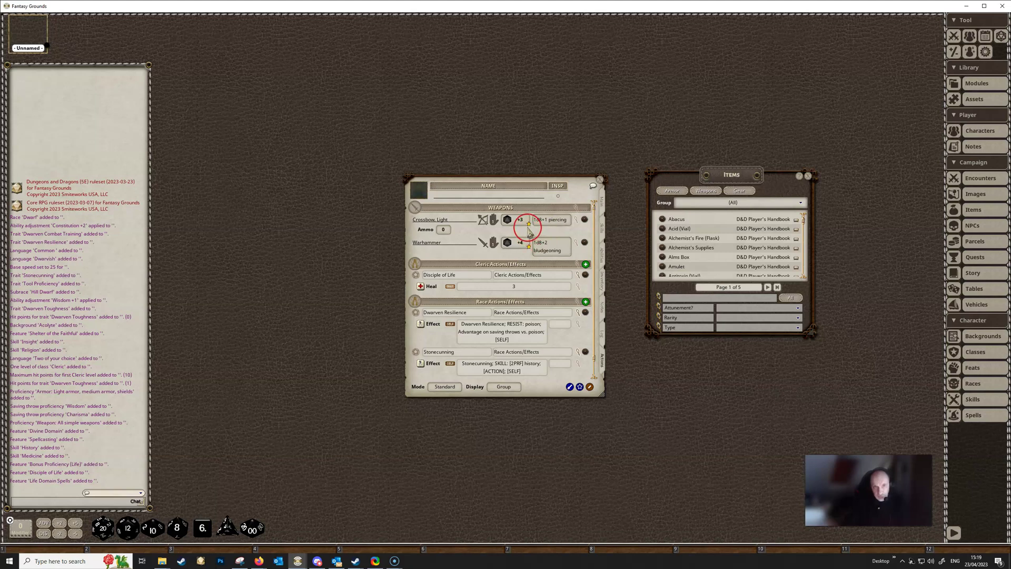
pyautogui.click(576, 221)
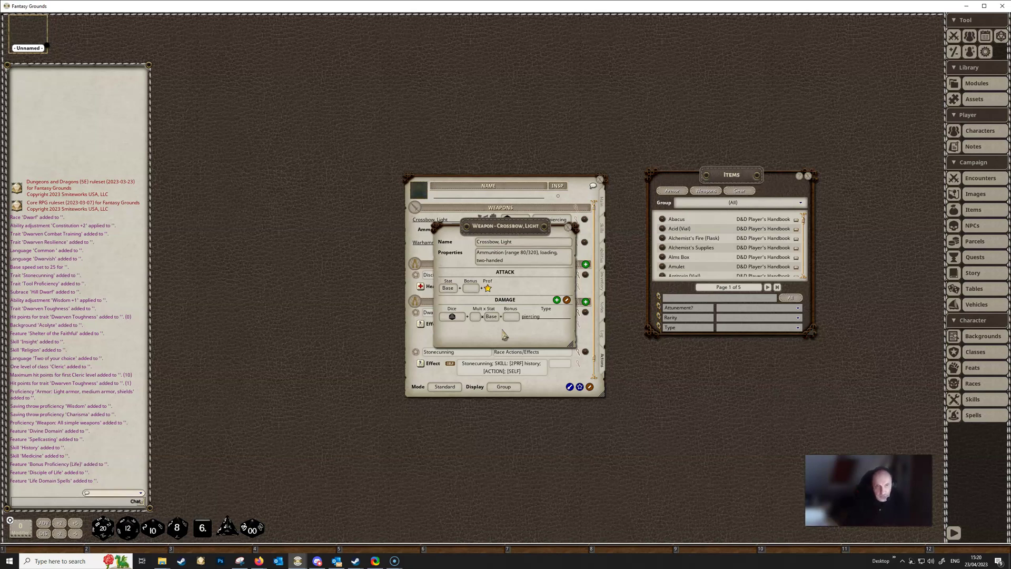
pyautogui.click(500, 295)
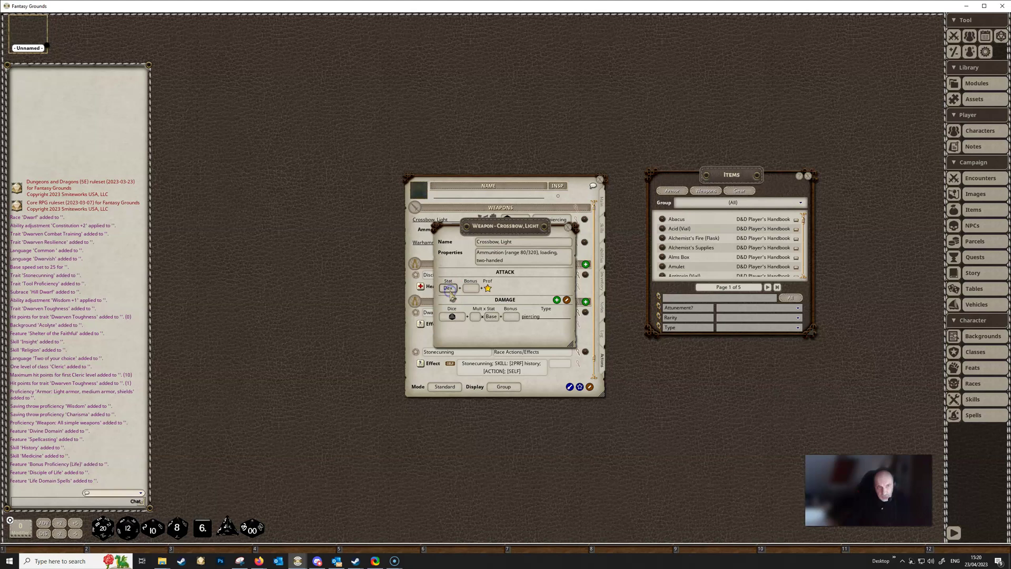
pyautogui.moveTo(507, 225); pyautogui.dragTo(510, 262)
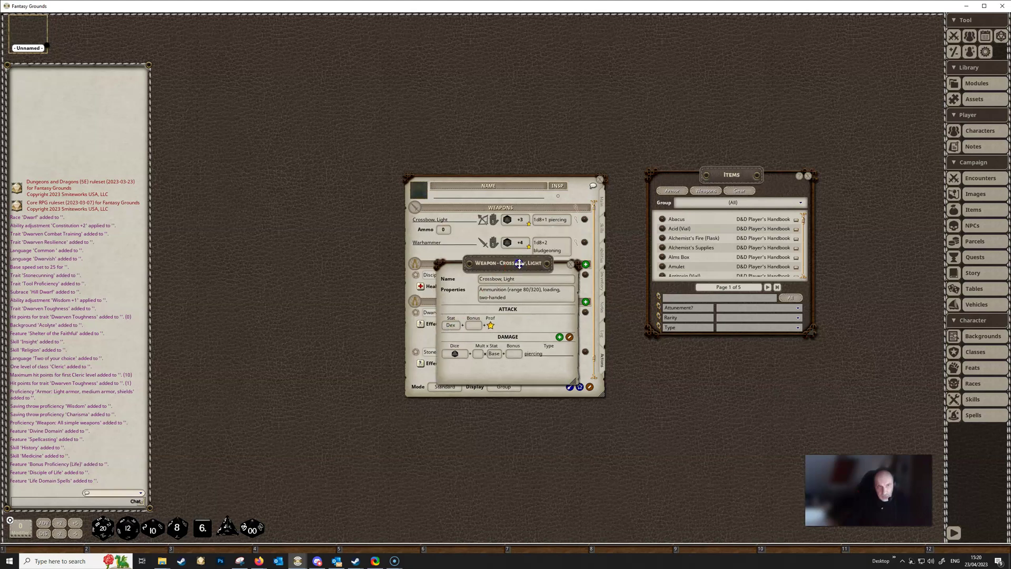
pyautogui.click(456, 327)
pyautogui.click(458, 327)
pyautogui.moveTo(509, 244); pyautogui.dragTo(456, 331)
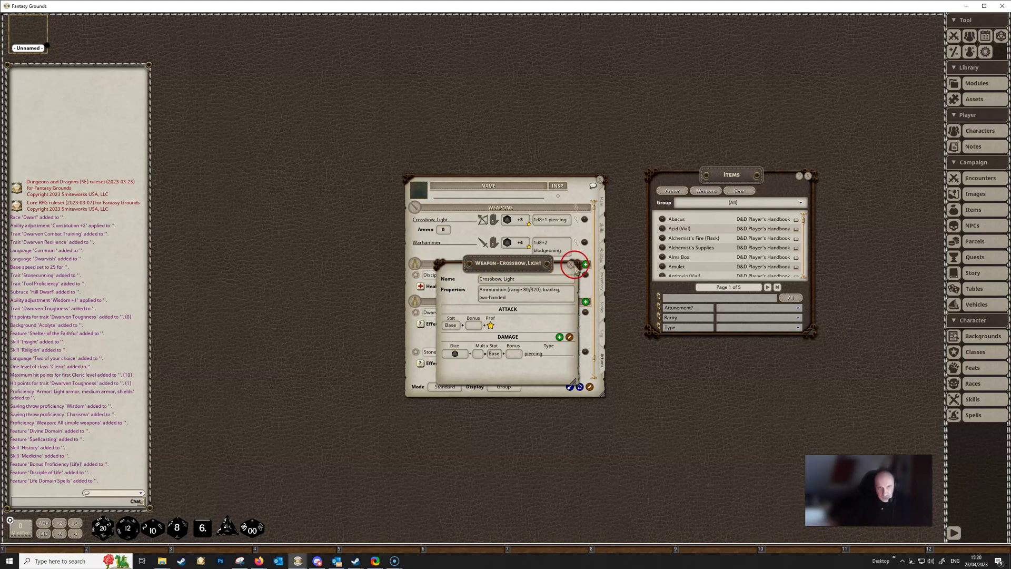
pyautogui.click(571, 264)
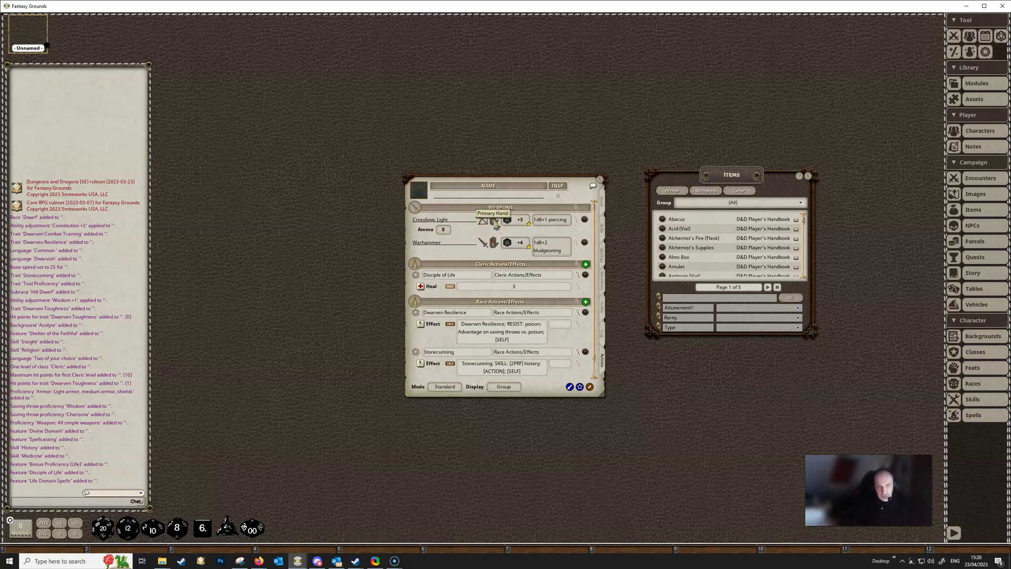
# Cycle through the Light Crossbow's hand options, including Two Hands, and check the Warhammer's melee and hand settings
pyautogui.click(495, 223)
pyautogui.click(494, 223)
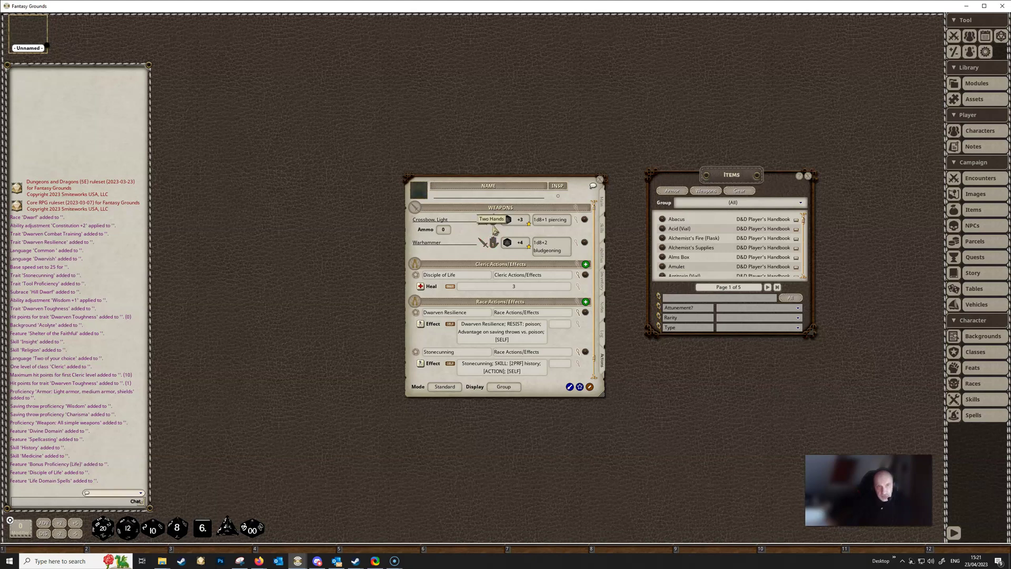
pyautogui.click(493, 227)
pyautogui.click(494, 227)
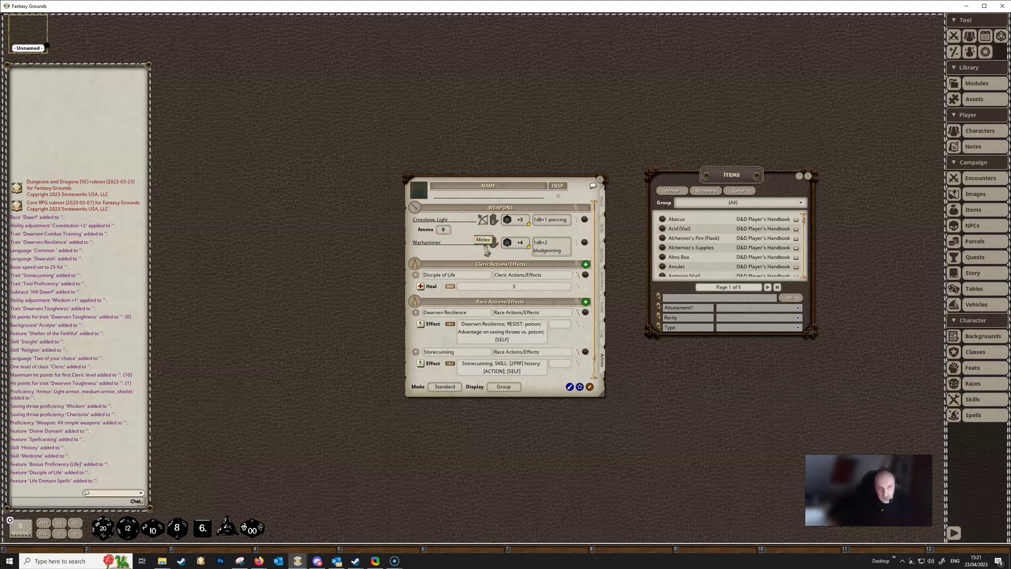
pyautogui.click(492, 247)
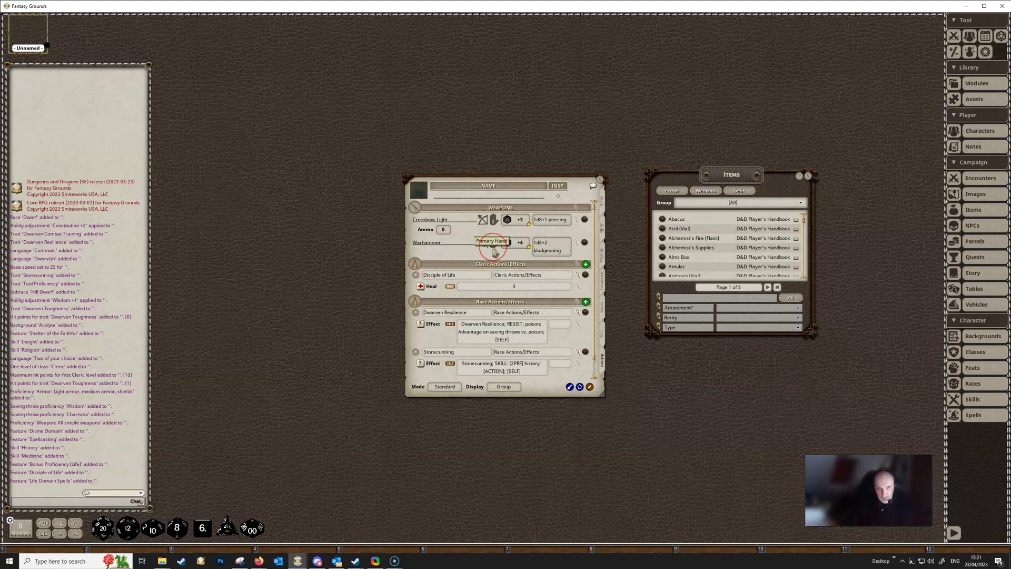
pyautogui.click(483, 246)
pyautogui.click(518, 246)
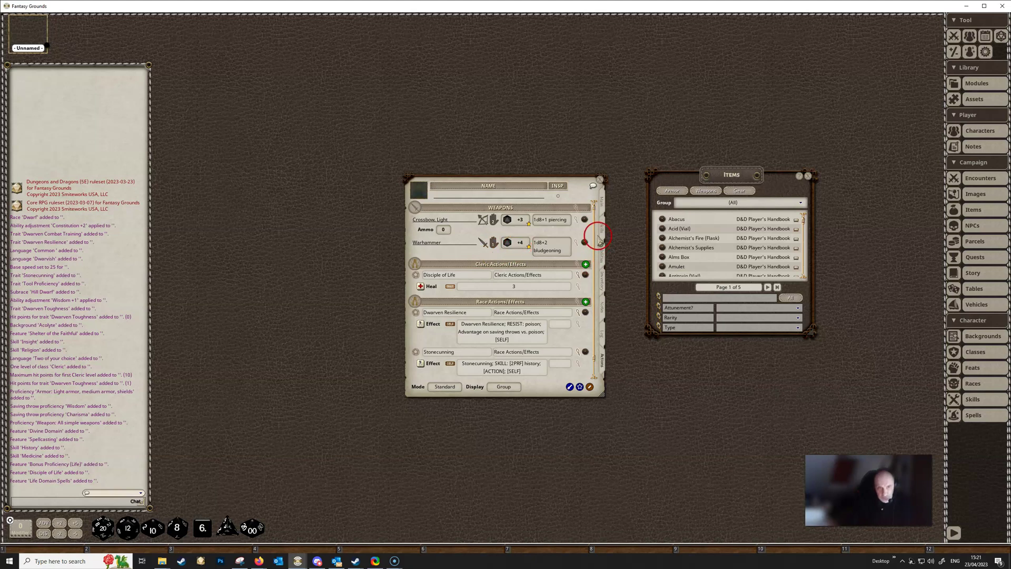
# Check the proficiency bonus on the main sheet against the Warhammer's attack and damage settings, and close the weapon details
pyautogui.click(602, 203)
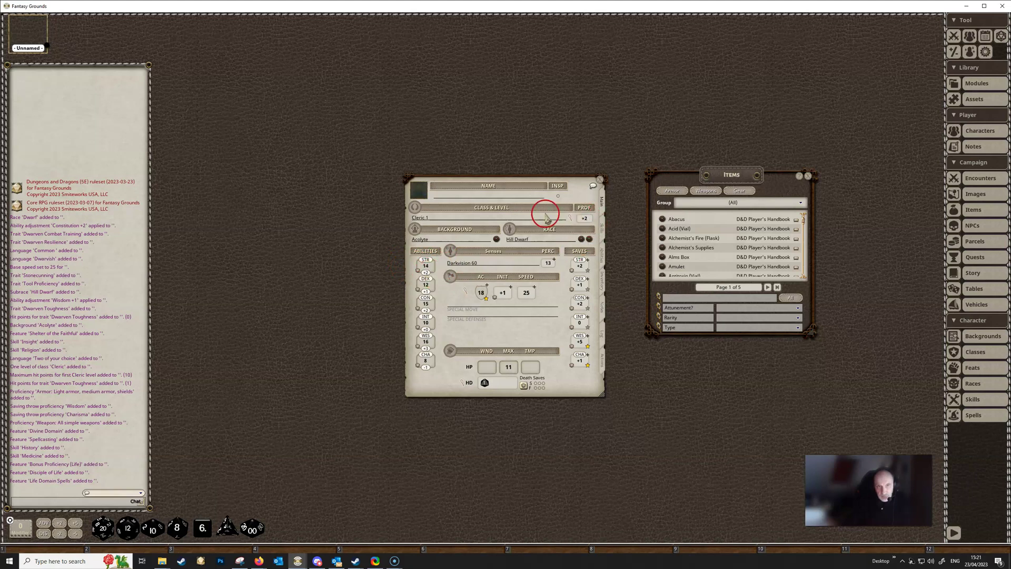
pyautogui.click(601, 363)
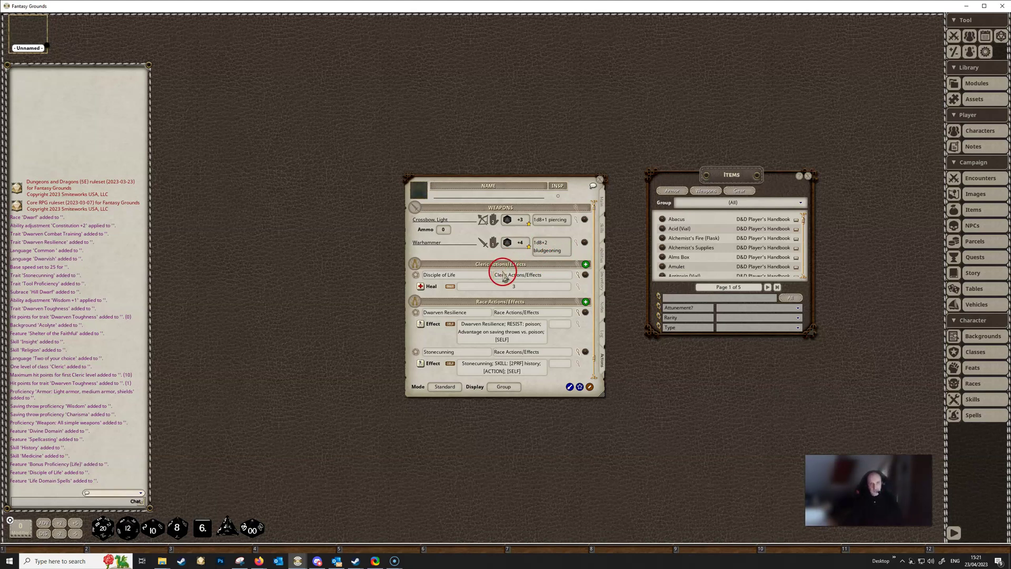
pyautogui.click(578, 243)
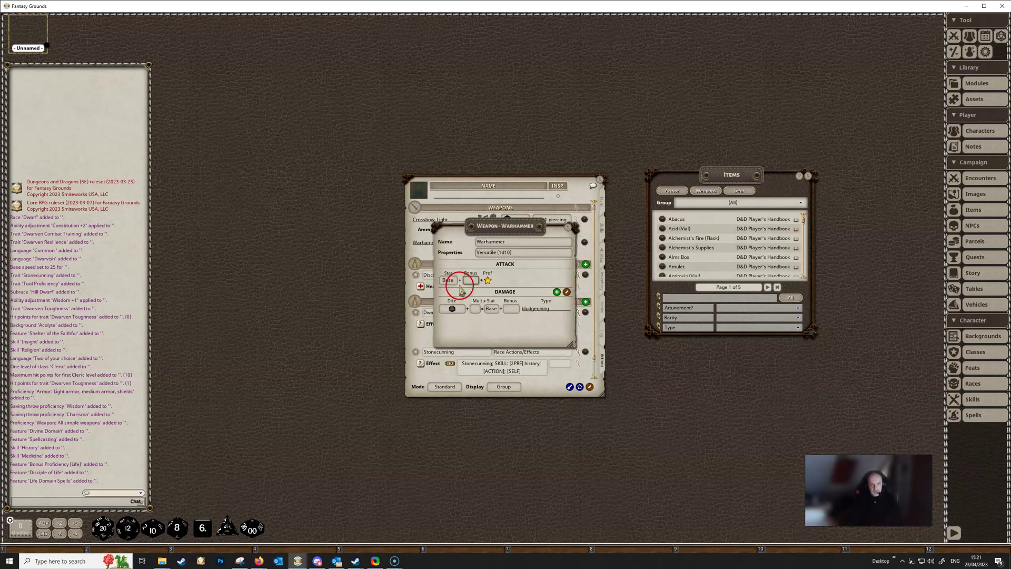
pyautogui.write('1')
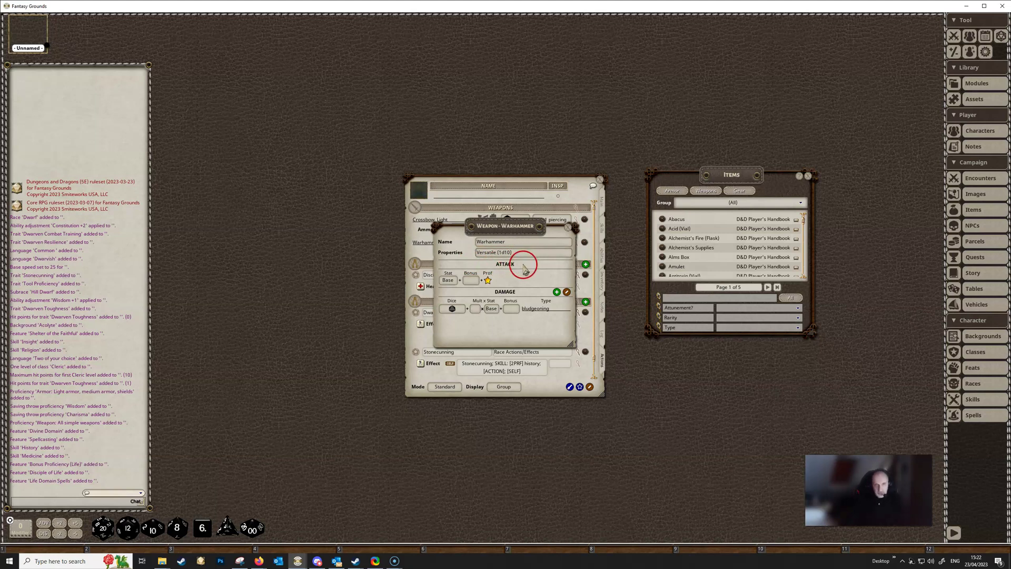
pyautogui.click(568, 229)
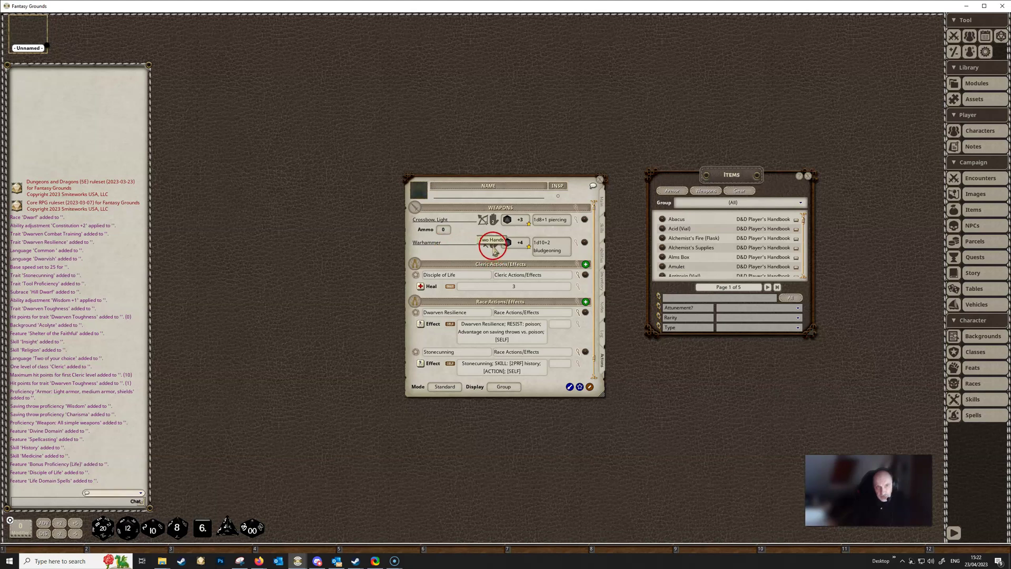
# Switch the Warhammer between Two Hands and one-handed use to compare its versatile damage, leaving it one-handed
pyautogui.click(551, 247)
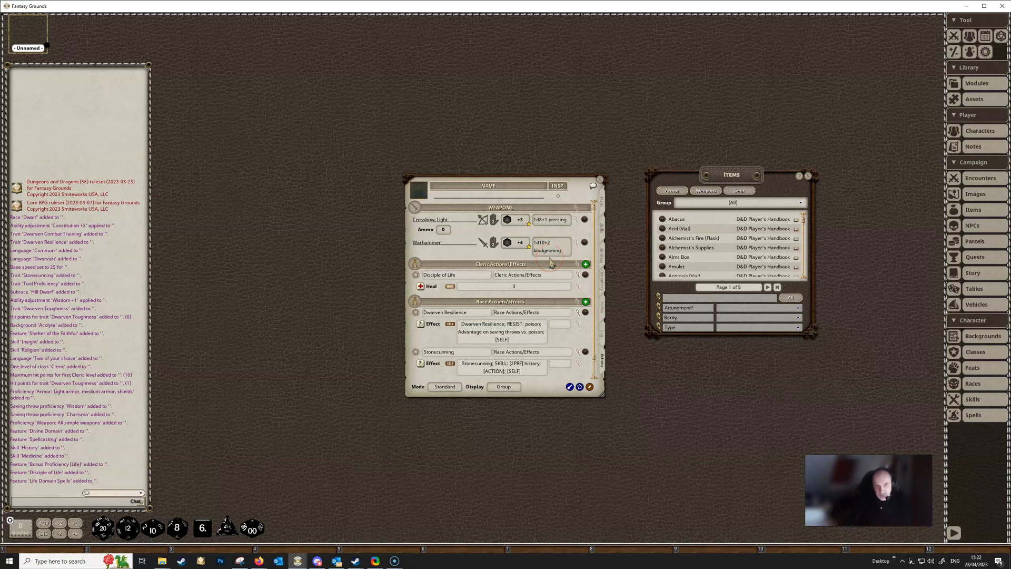
pyautogui.click(492, 244)
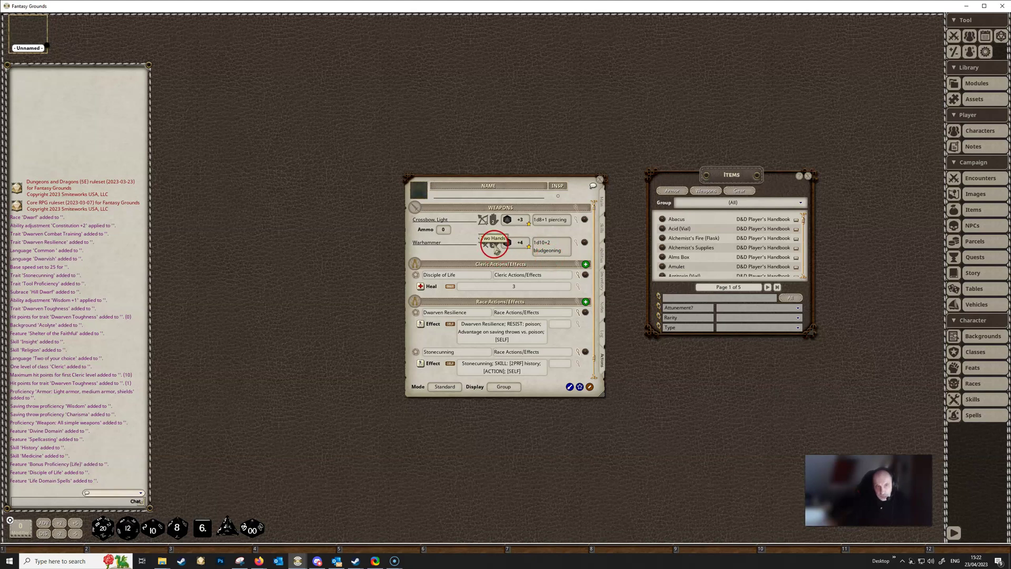
pyautogui.click(493, 245)
pyautogui.click(476, 252)
pyautogui.moveTo(478, 255); pyautogui.dragTo(537, 253)
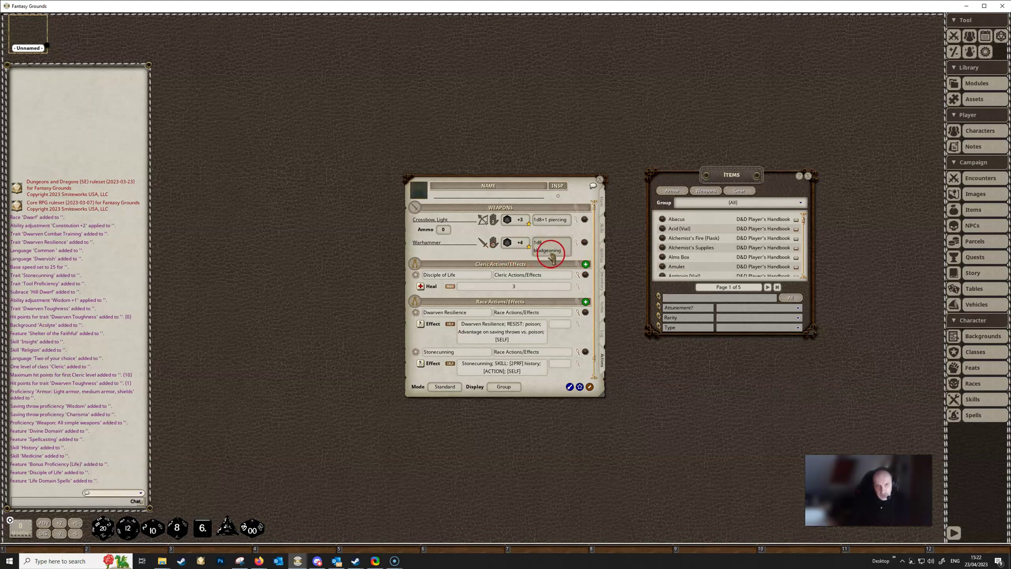
pyautogui.click(495, 247)
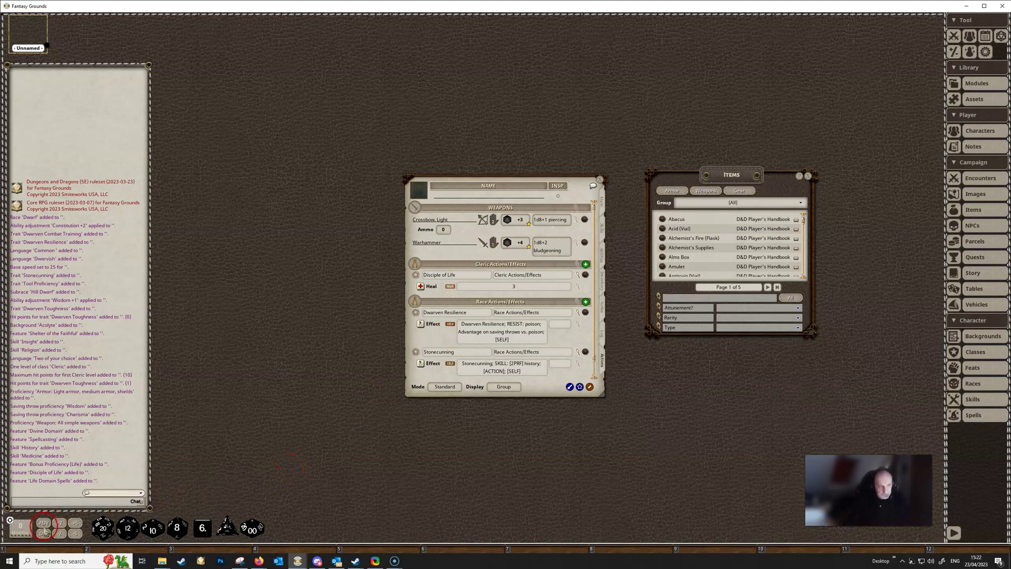
# Add Crossbow Bolts (20) from the gear table to the character's equipment
pyautogui.click(604, 286)
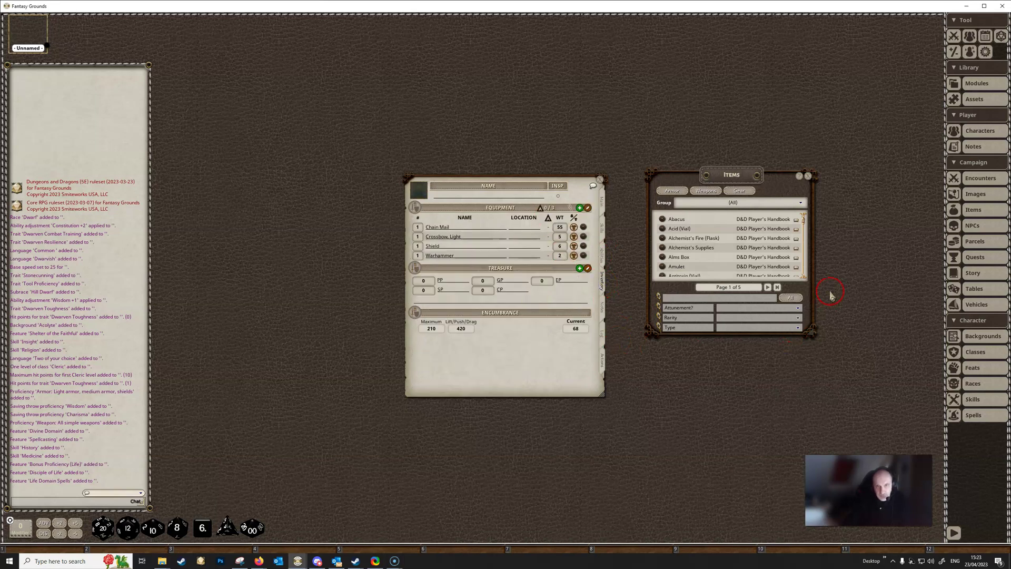
pyautogui.click(740, 191)
pyautogui.moveTo(514, 211); pyautogui.dragTo(722, 152)
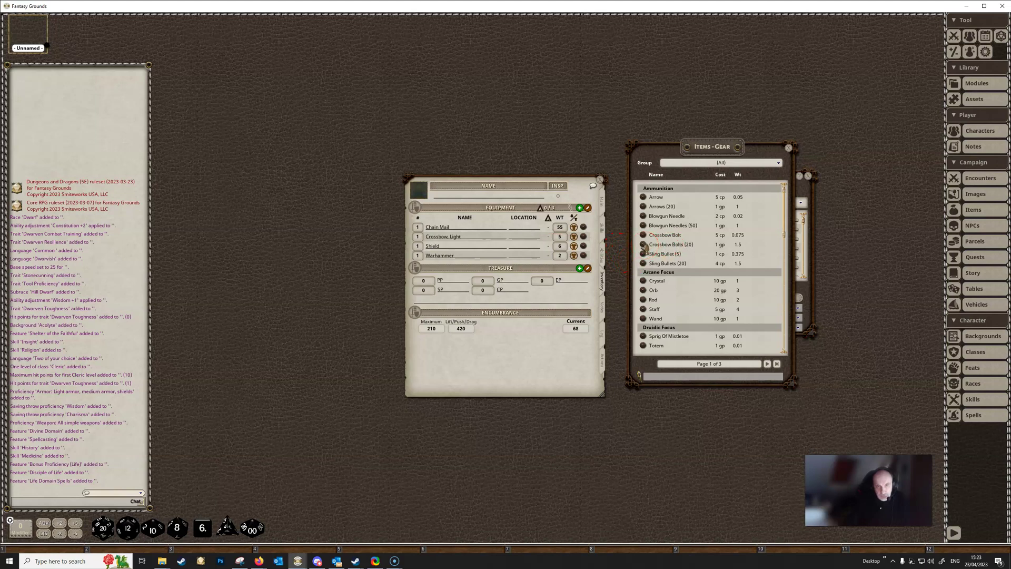
pyautogui.moveTo(491, 249); pyautogui.dragTo(489, 247)
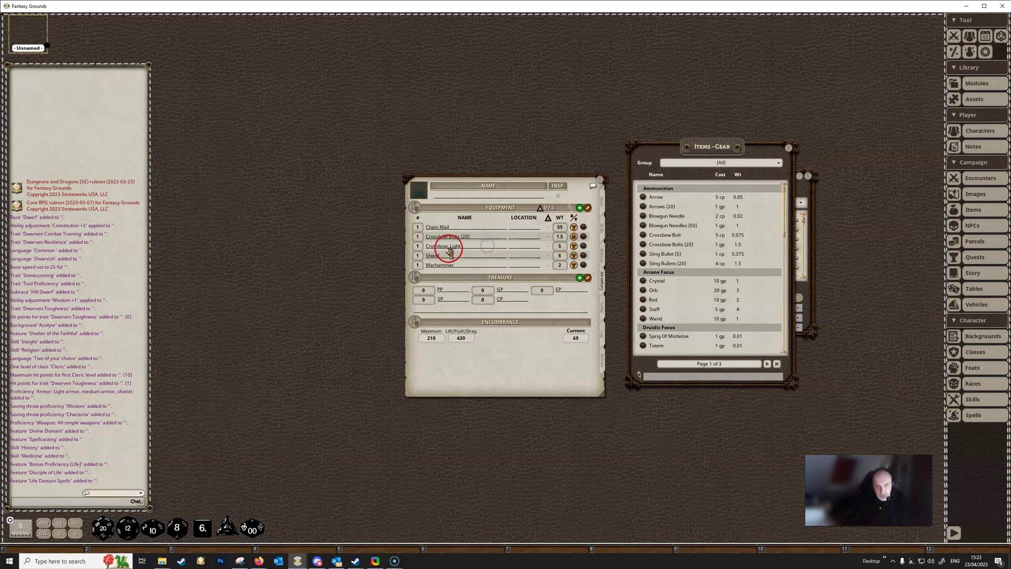
# Add the Amulet holy symbol from the gear table to the character's equipment
pyautogui.scroll(-5, 697, 269)
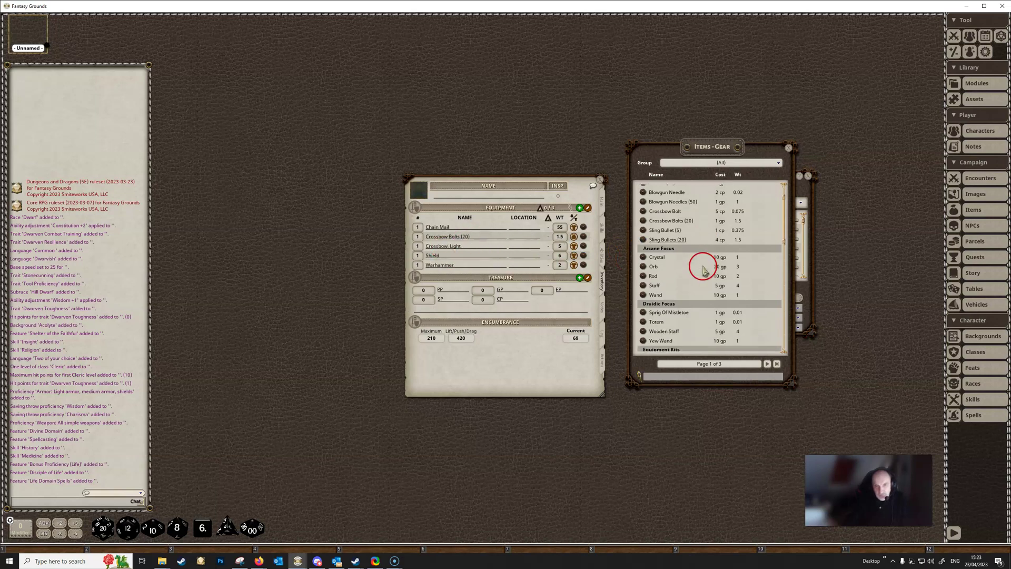
pyautogui.scroll(-10, 696, 272)
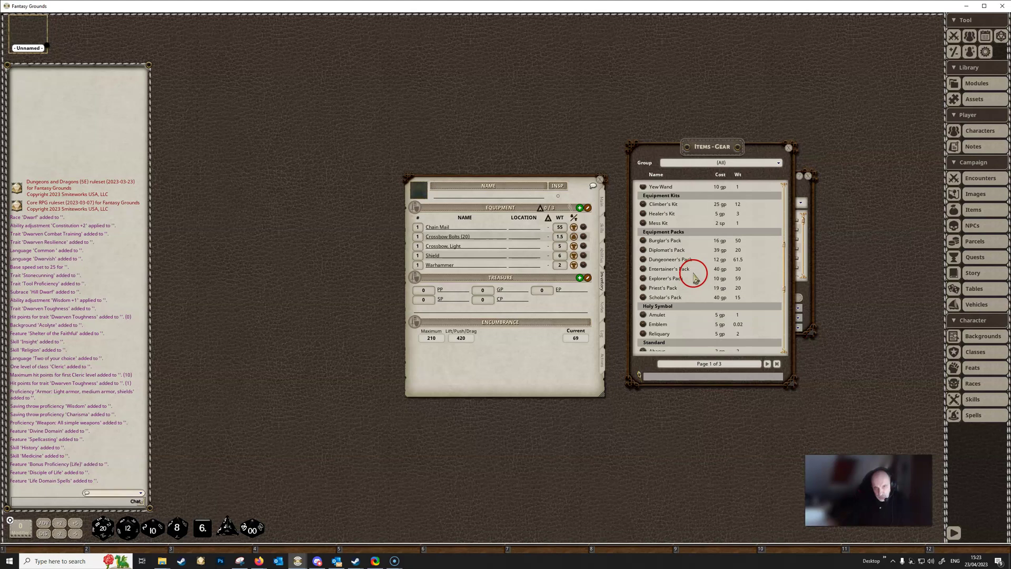
pyautogui.scroll(-2, 694, 275)
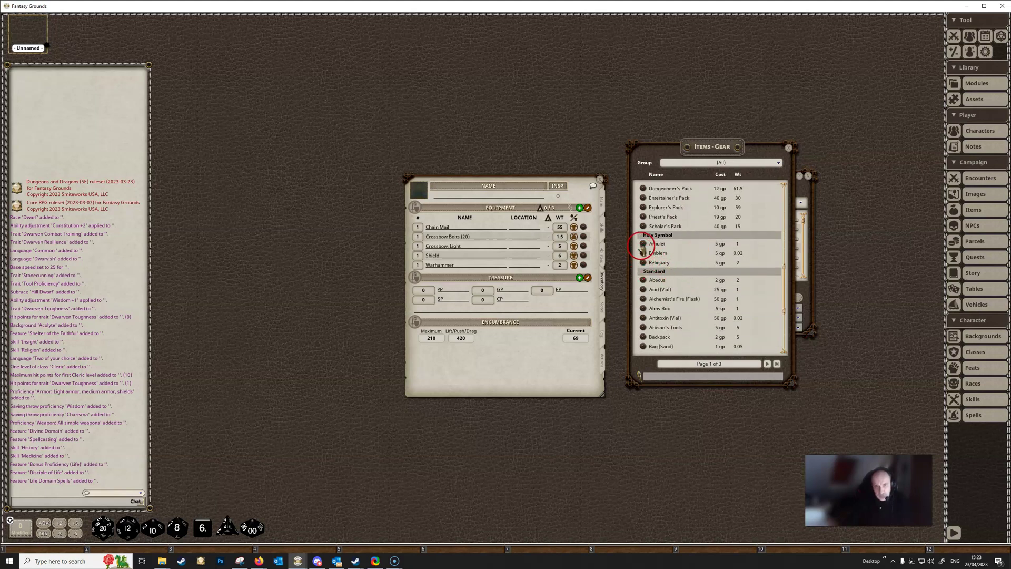
pyautogui.moveTo(614, 258); pyautogui.dragTo(497, 256)
# Review the Explorer's Pack details and add the pack from the gear table to the character's equipment
pyautogui.scroll(3, 688, 250)
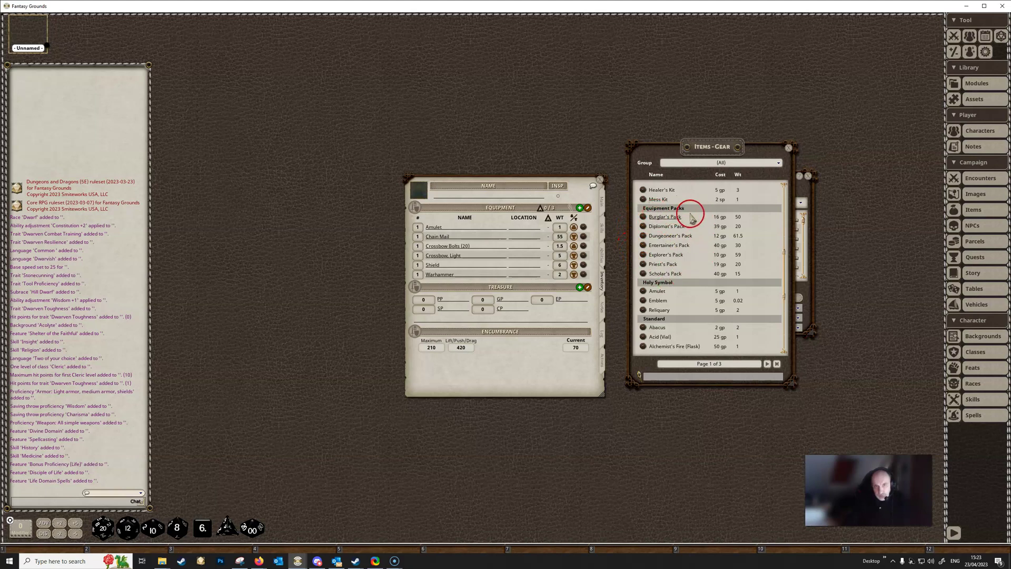
pyautogui.click(642, 255)
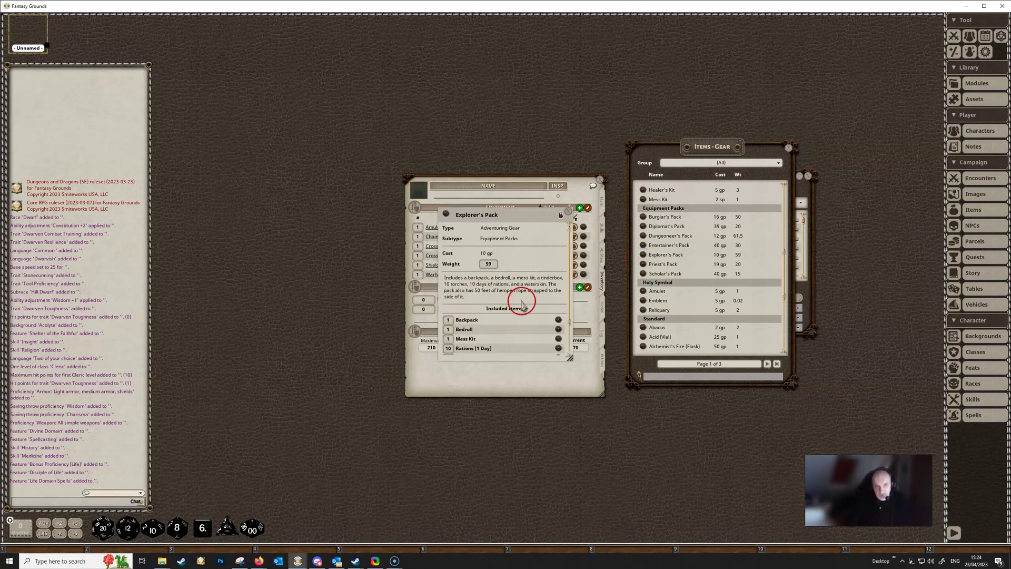
pyautogui.click(568, 211)
pyautogui.moveTo(660, 255); pyautogui.dragTo(641, 255)
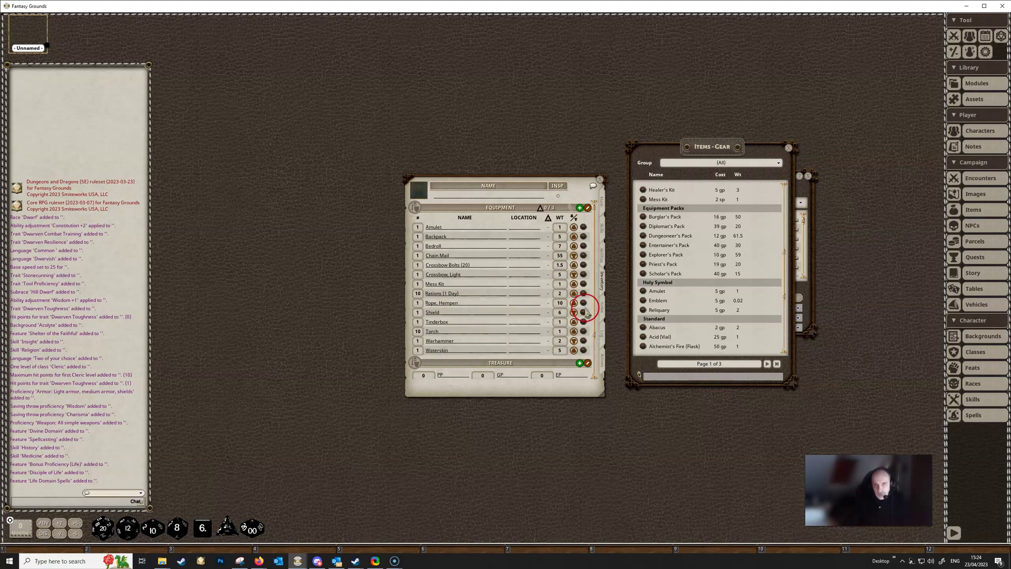
# Reopen the Explorer's Pack, compare its included items with the equipment list, and close its details
pyautogui.moveTo(646, 256); pyautogui.dragTo(642, 262)
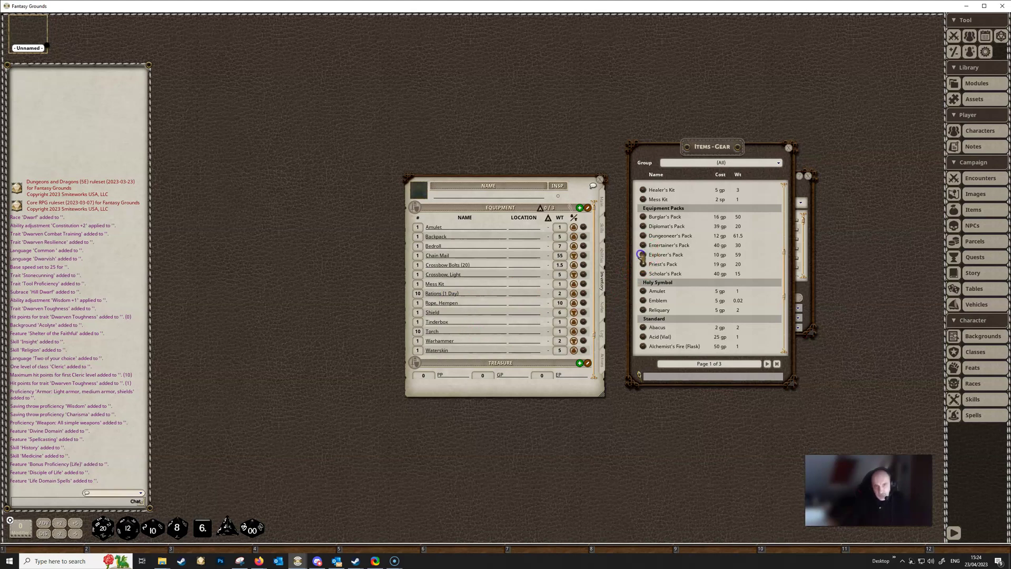
pyautogui.click(642, 254)
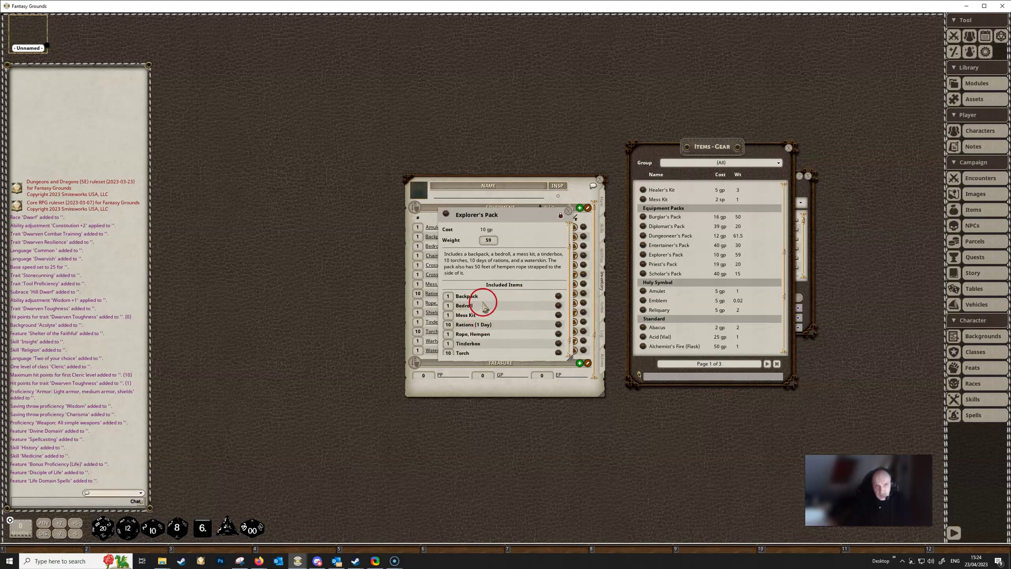
pyautogui.scroll(-1, 484, 305)
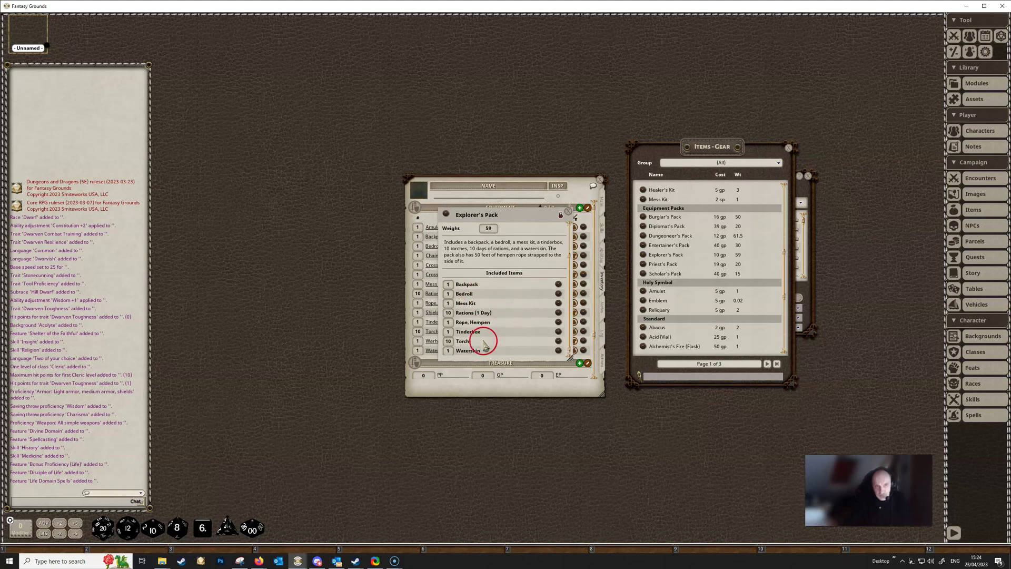
pyautogui.scroll(-1, 520, 339)
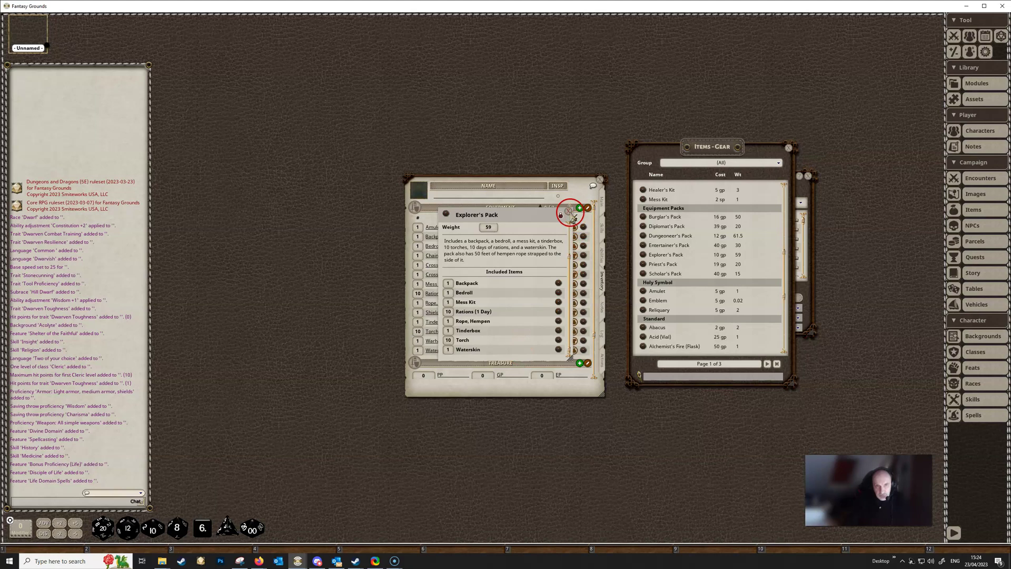
pyautogui.click(568, 212)
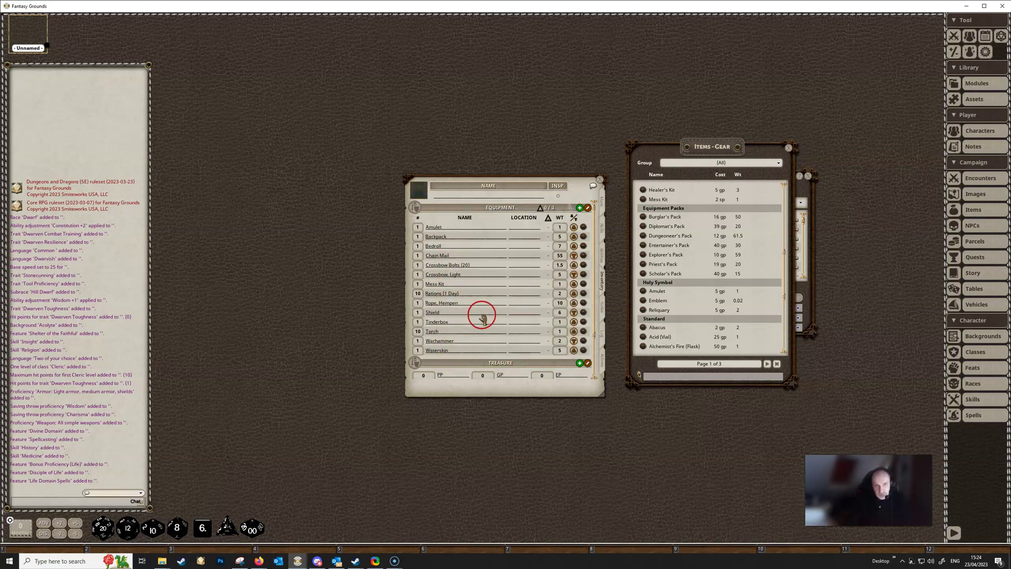
# Check the character's current encumbrance against the maximum and review the full equipment list
pyautogui.scroll(-3, 473, 283)
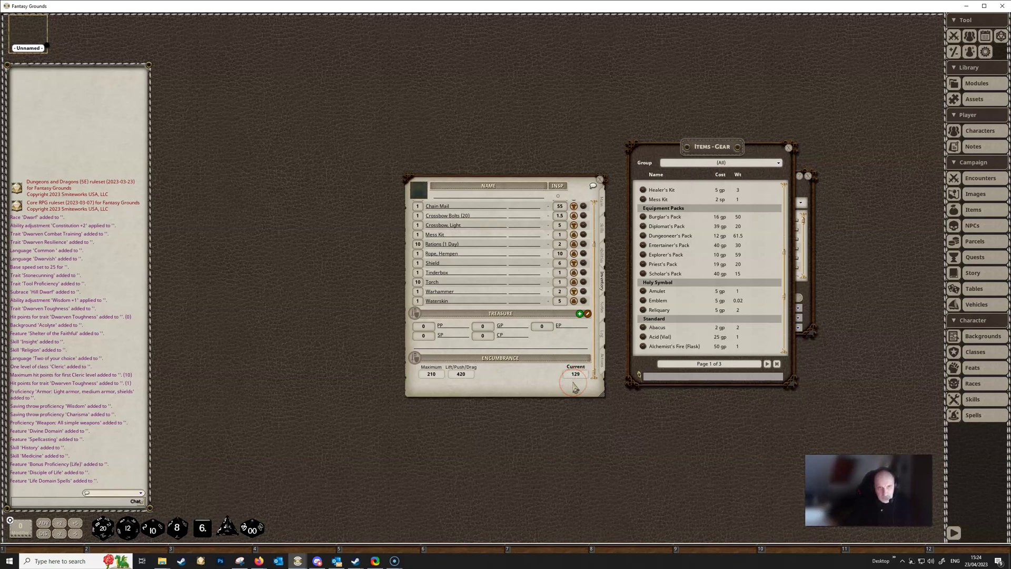
pyautogui.scroll(3, 561, 345)
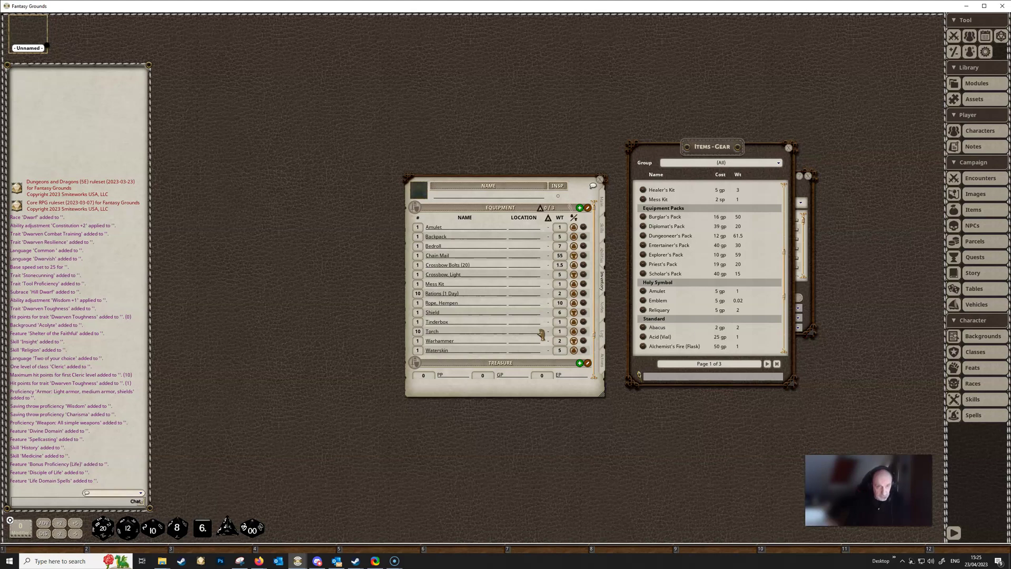
pyautogui.moveTo(542, 301); pyautogui.dragTo(529, 365)
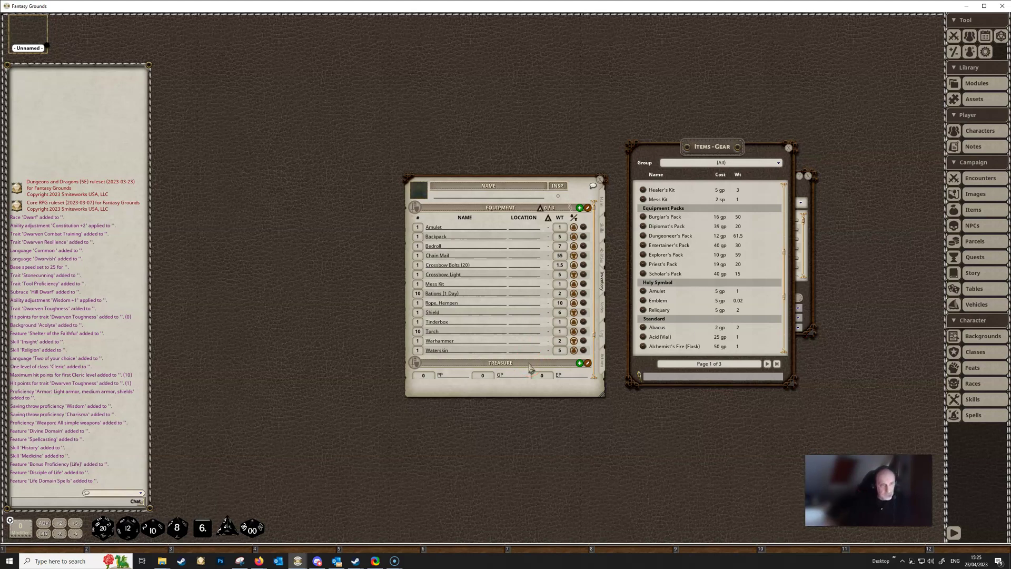
pyautogui.moveTo(364, 385); pyautogui.dragTo(35, 547)
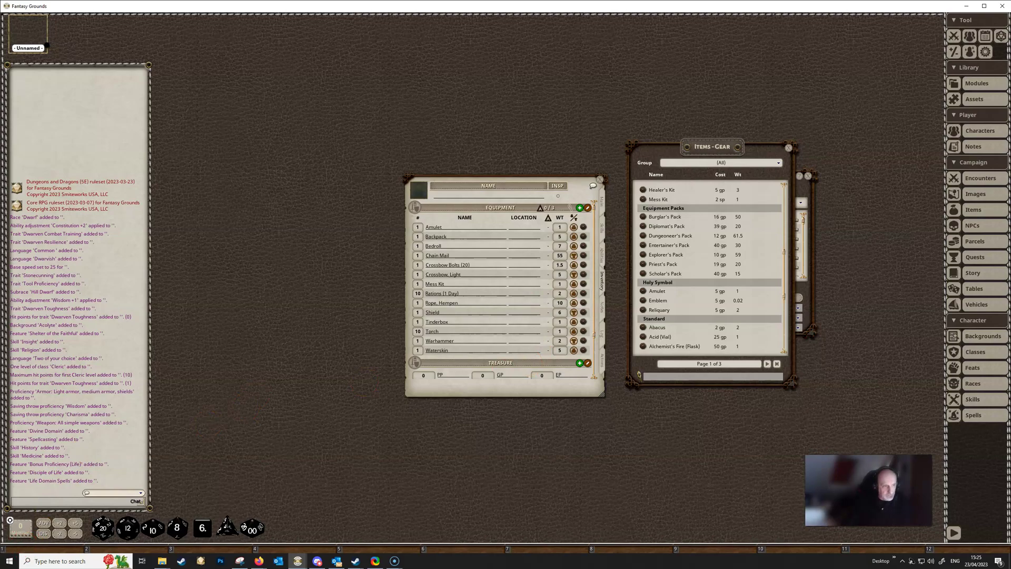